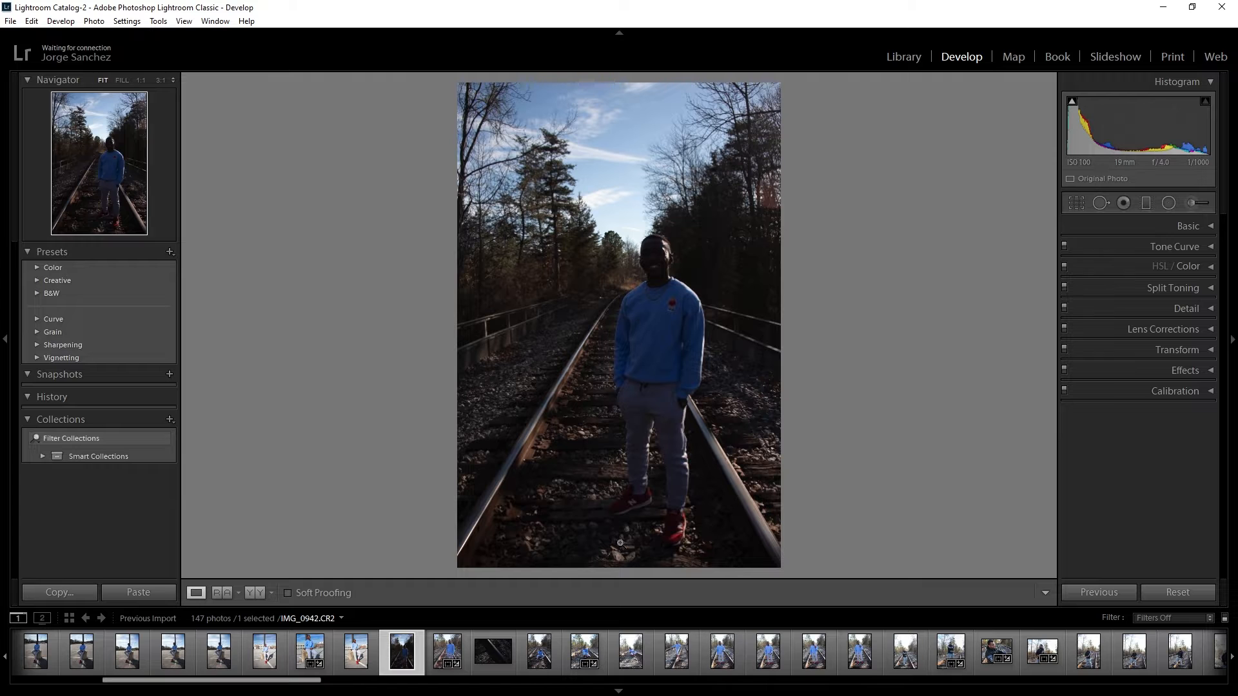
Examine the dark foreground and railway tracks of the underexposed photo at 1:1 zoom.
click(650, 274)
drag(516, 358, 578, 585)
click(560, 508)
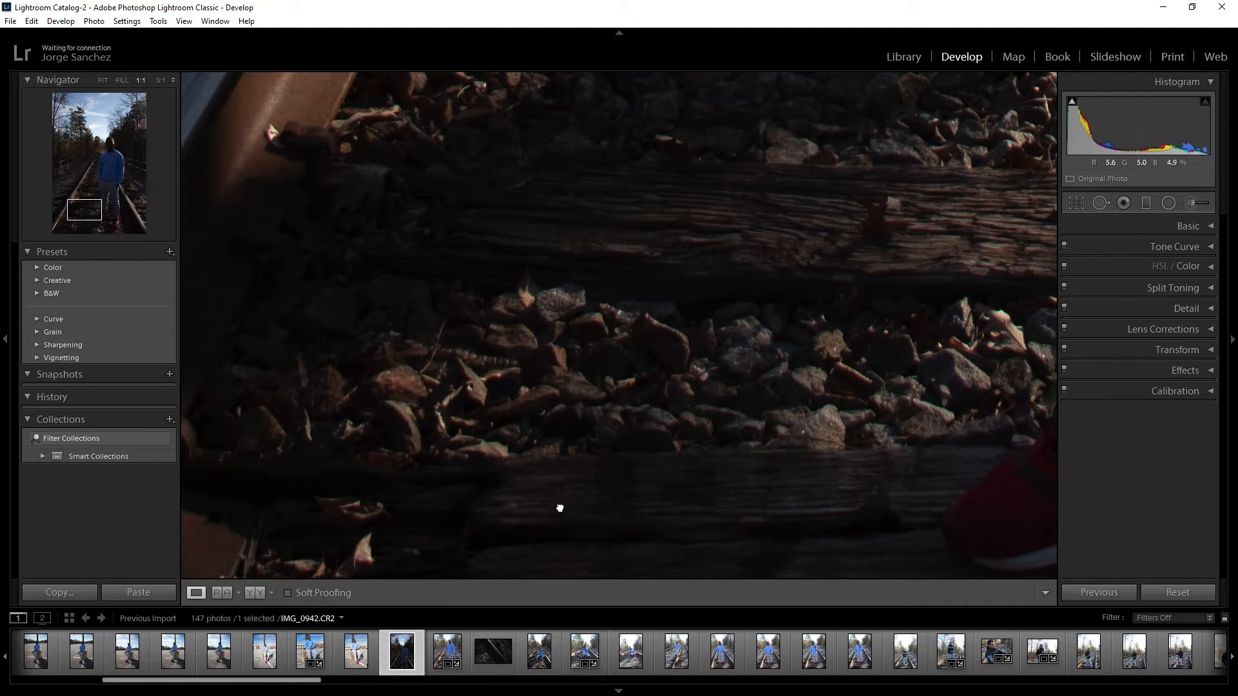
click(560, 508)
click(486, 294)
click(556, 284)
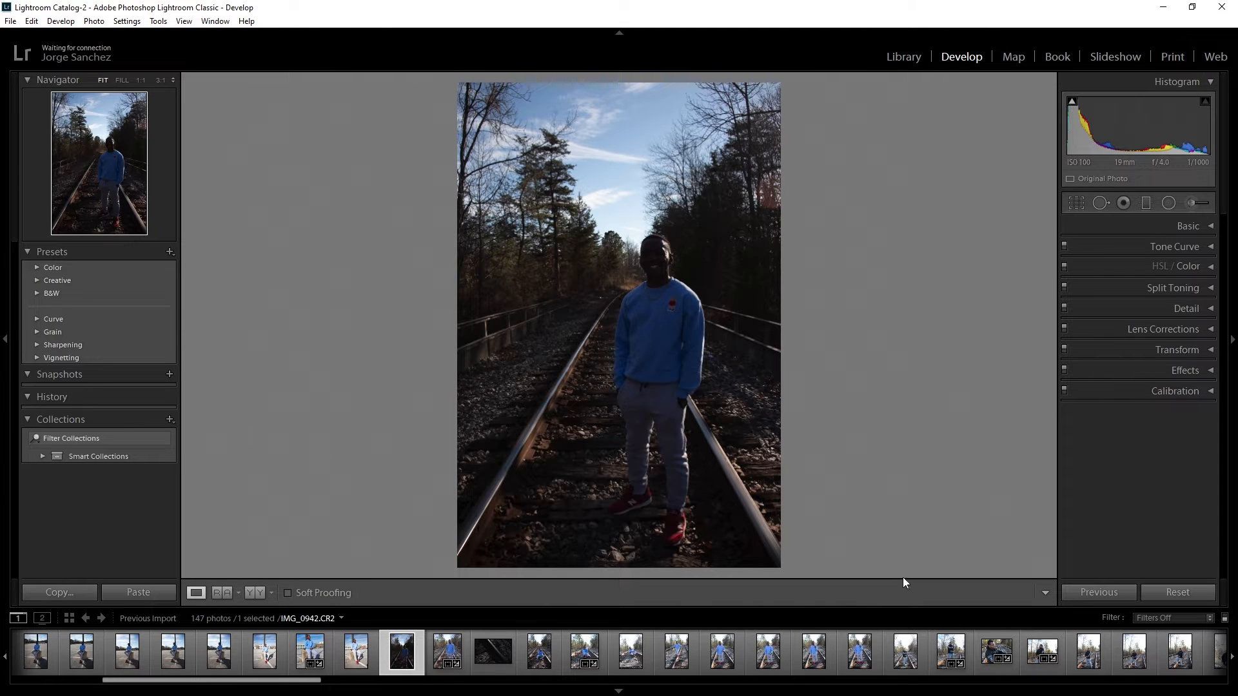
Enable lens profile corrections for the railway portrait and check the photo up close.
click(1189, 330)
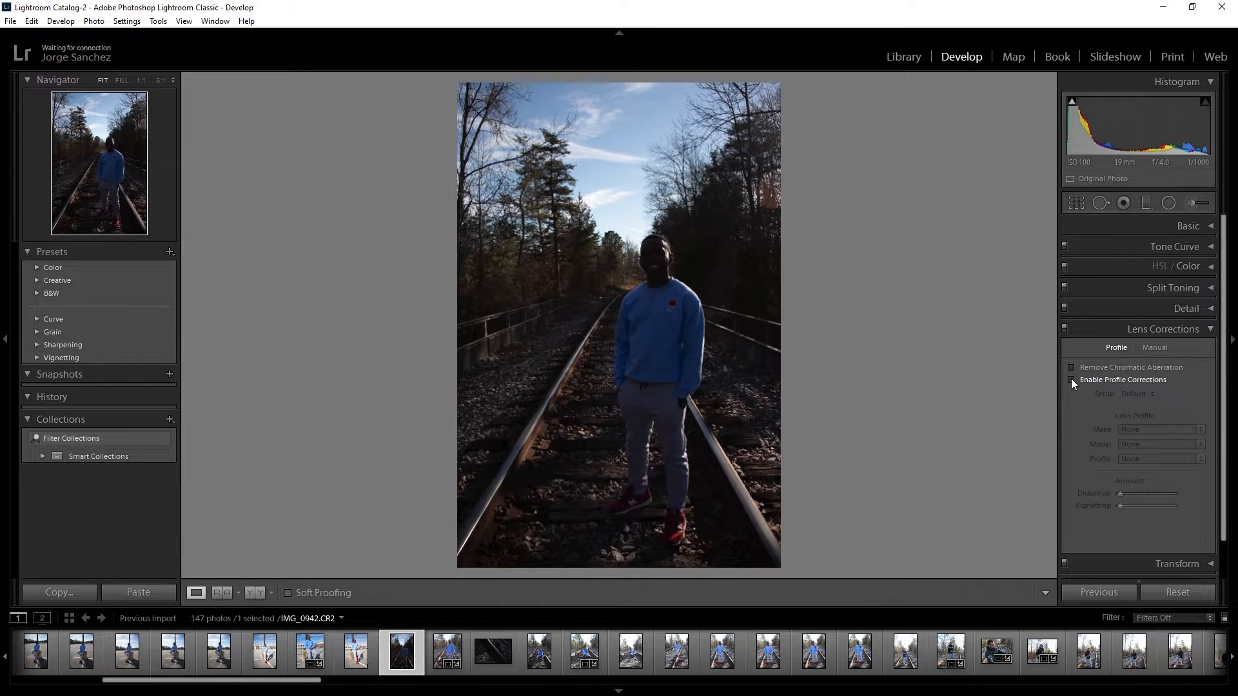
click(1071, 380)
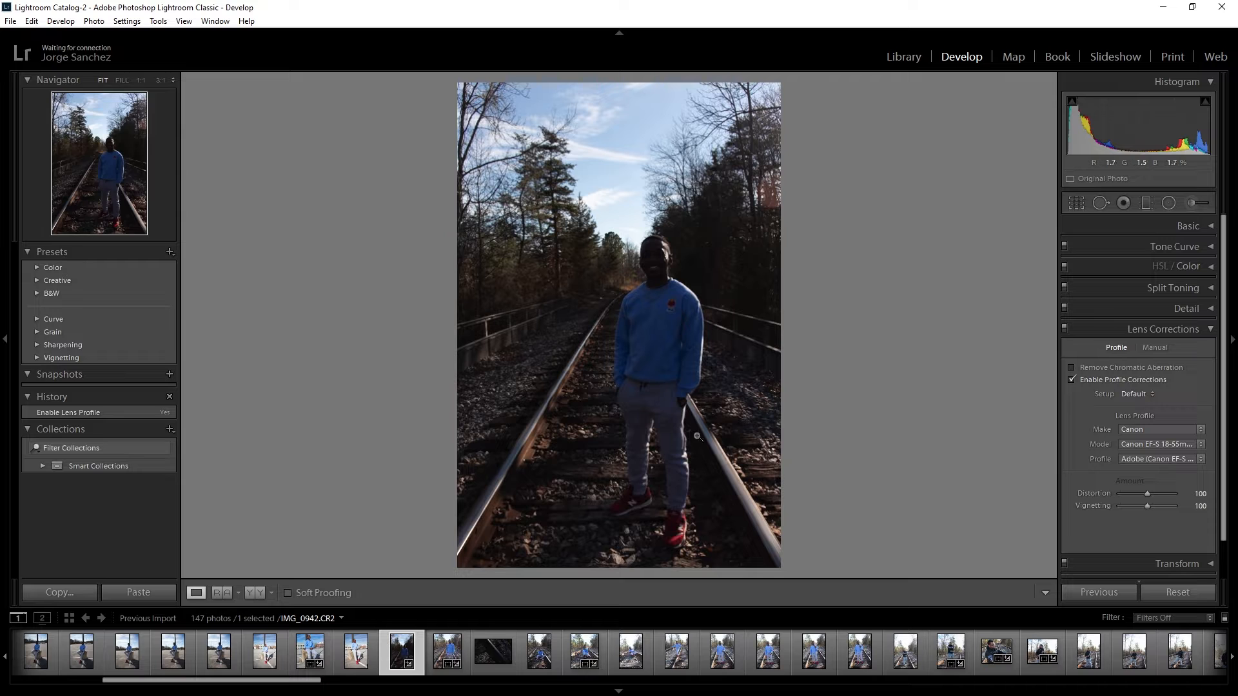
click(531, 315)
click(530, 313)
click(1189, 331)
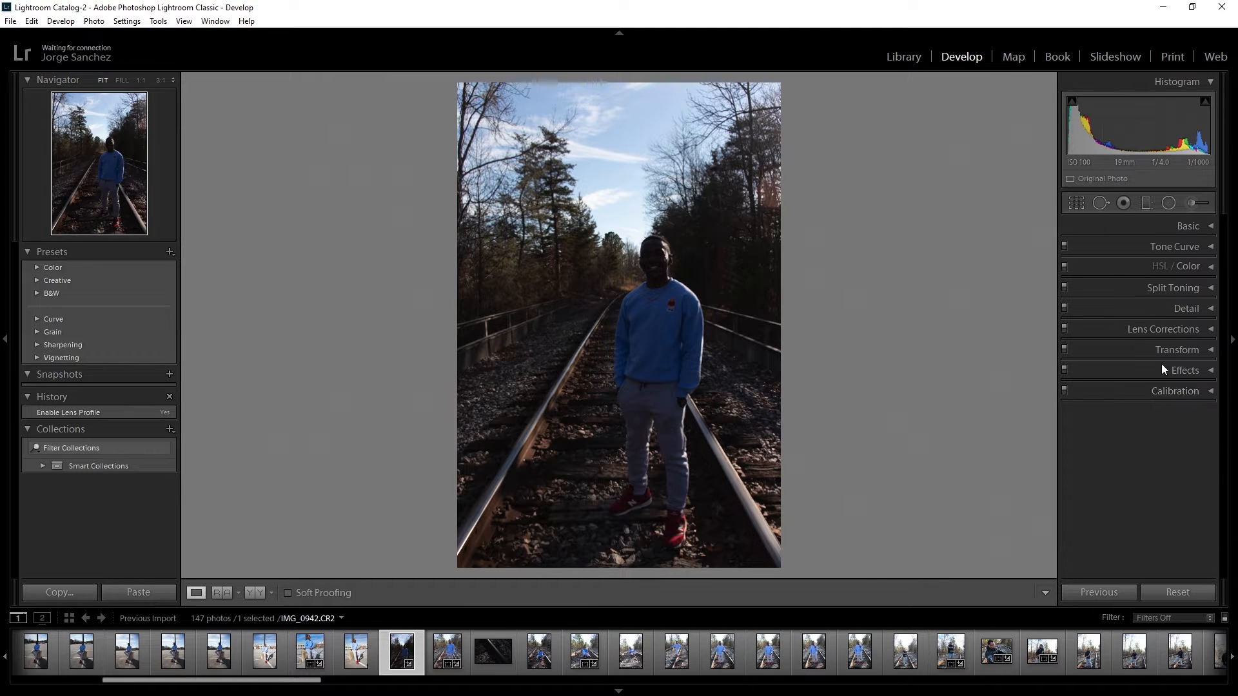
Auto-straighten the photo and resize the crop frame to take in nearly the whole straightened image.
click(1076, 203)
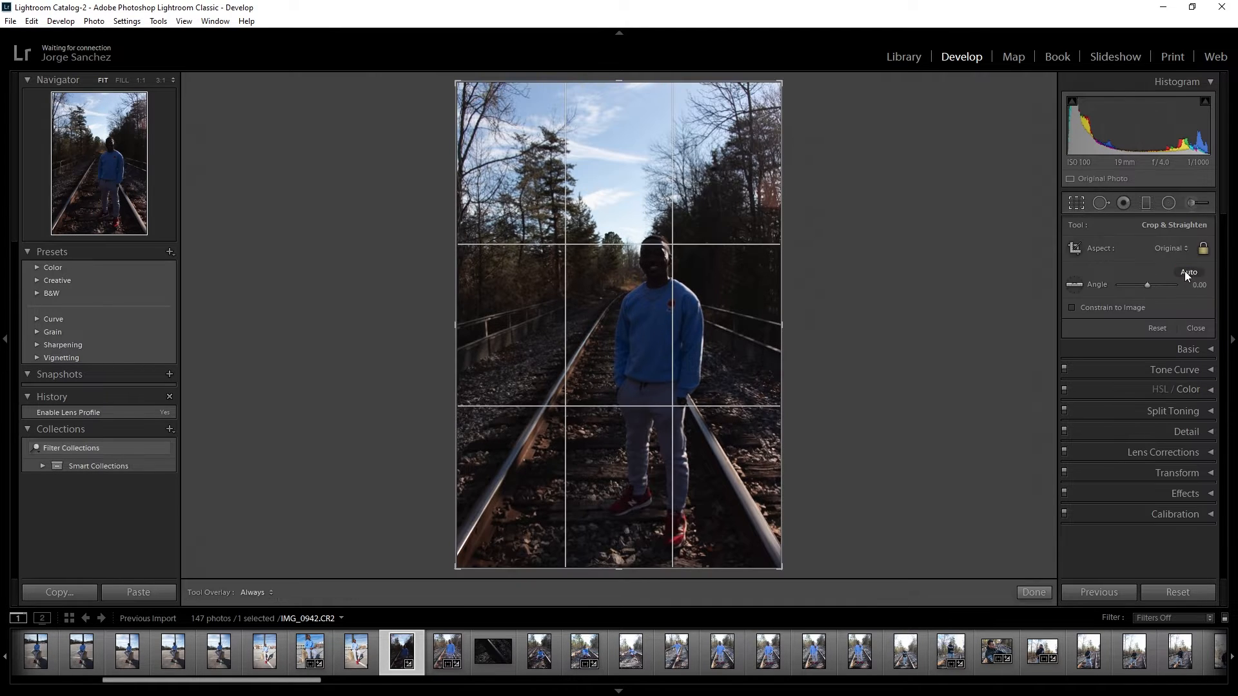
click(1187, 273)
drag(731, 160, 774, 93)
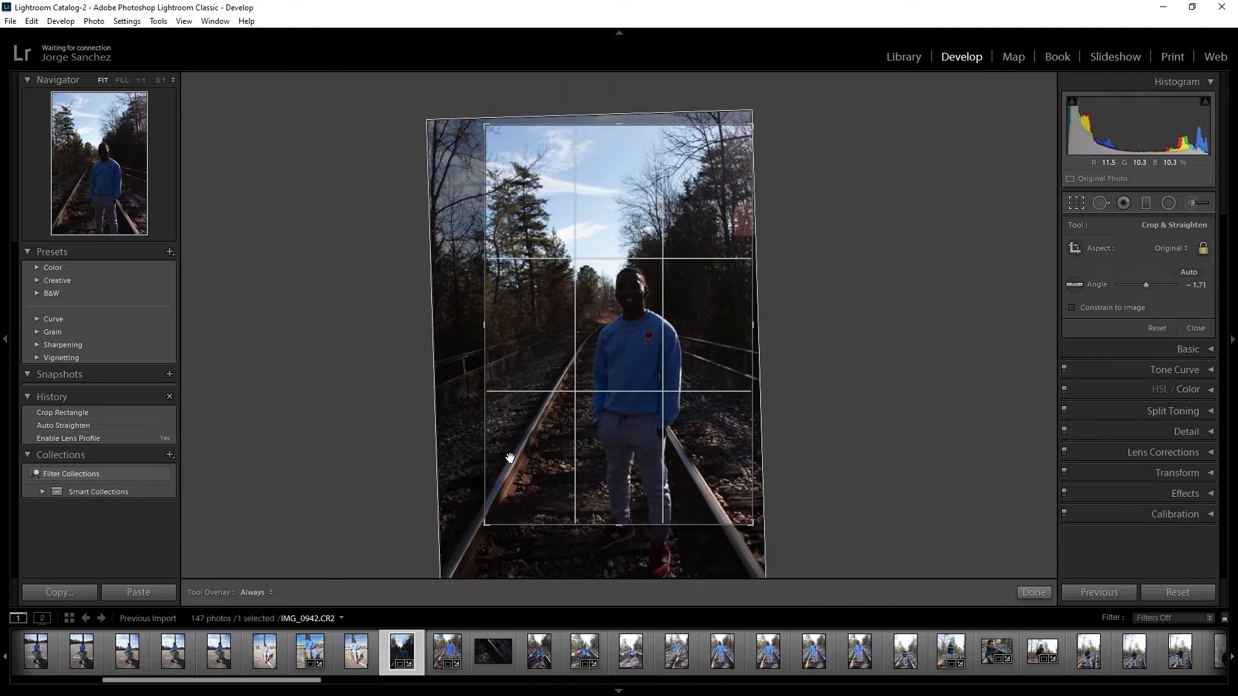
drag(485, 523, 404, 602)
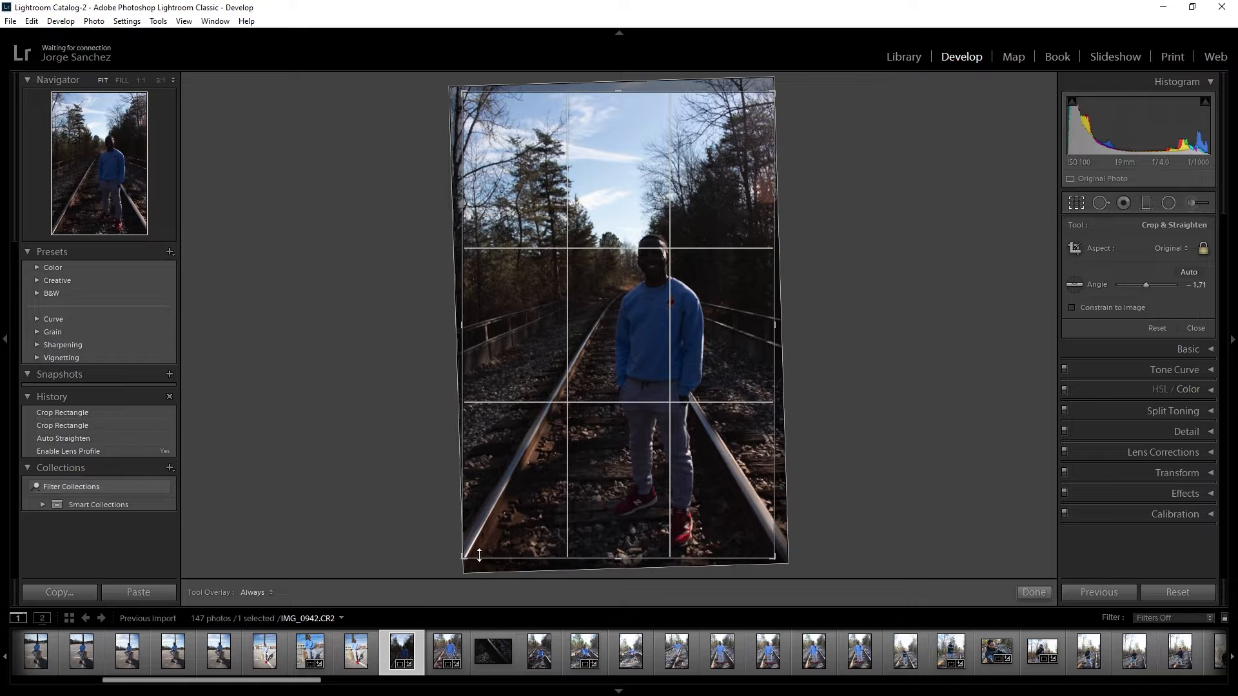
Crop the photo to a custom 8 x 10 aspect ratio, keeping the man and the lower tracks in frame.
click(1178, 250)
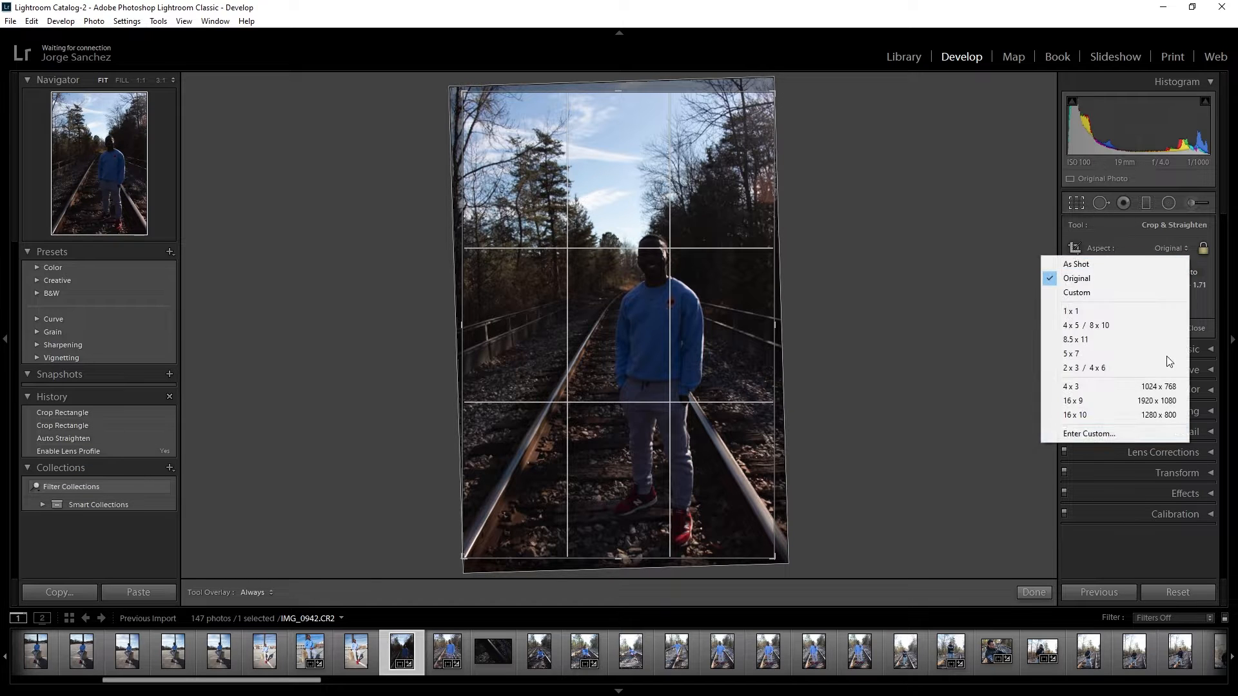
click(1125, 431)
text(8)
key(Tab)
text(10)
key(Return)
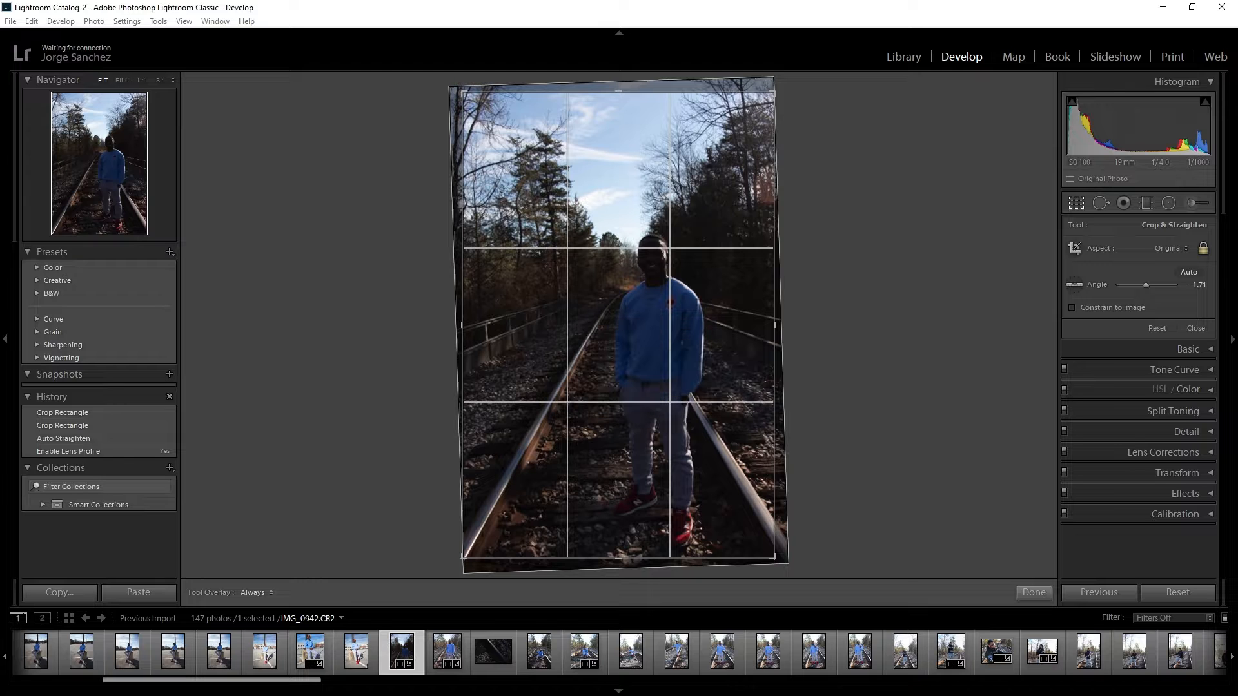
drag(733, 410, 715, 354)
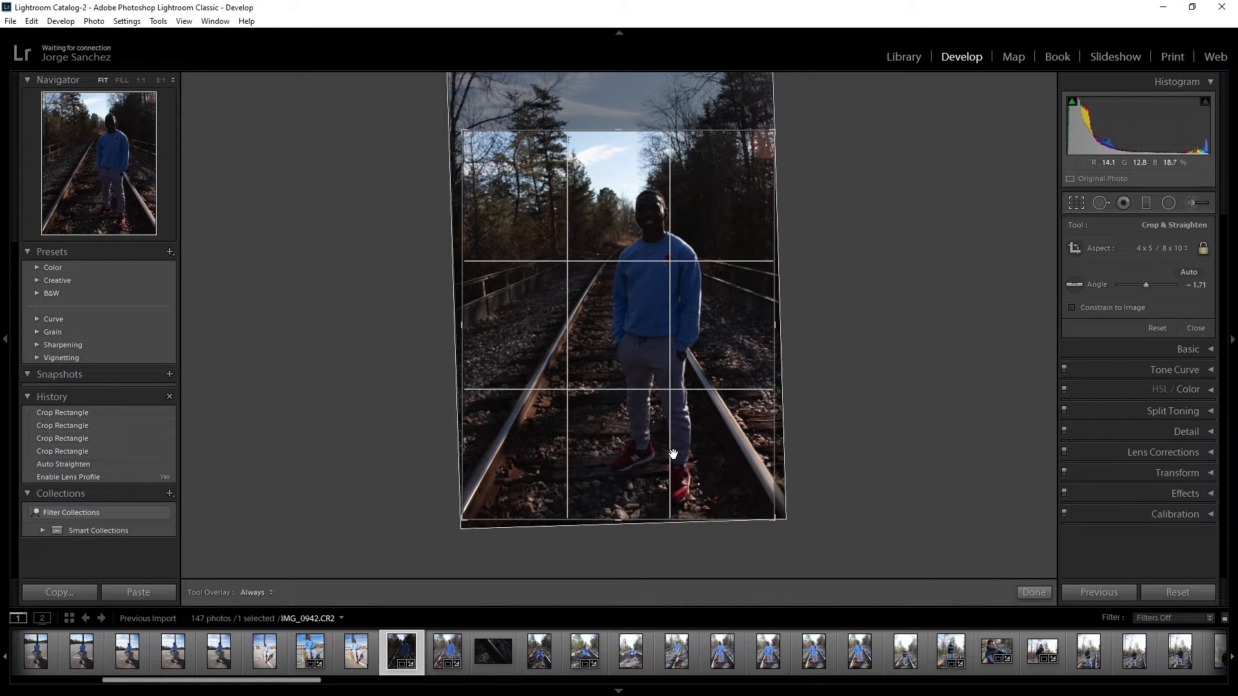
key(Return)
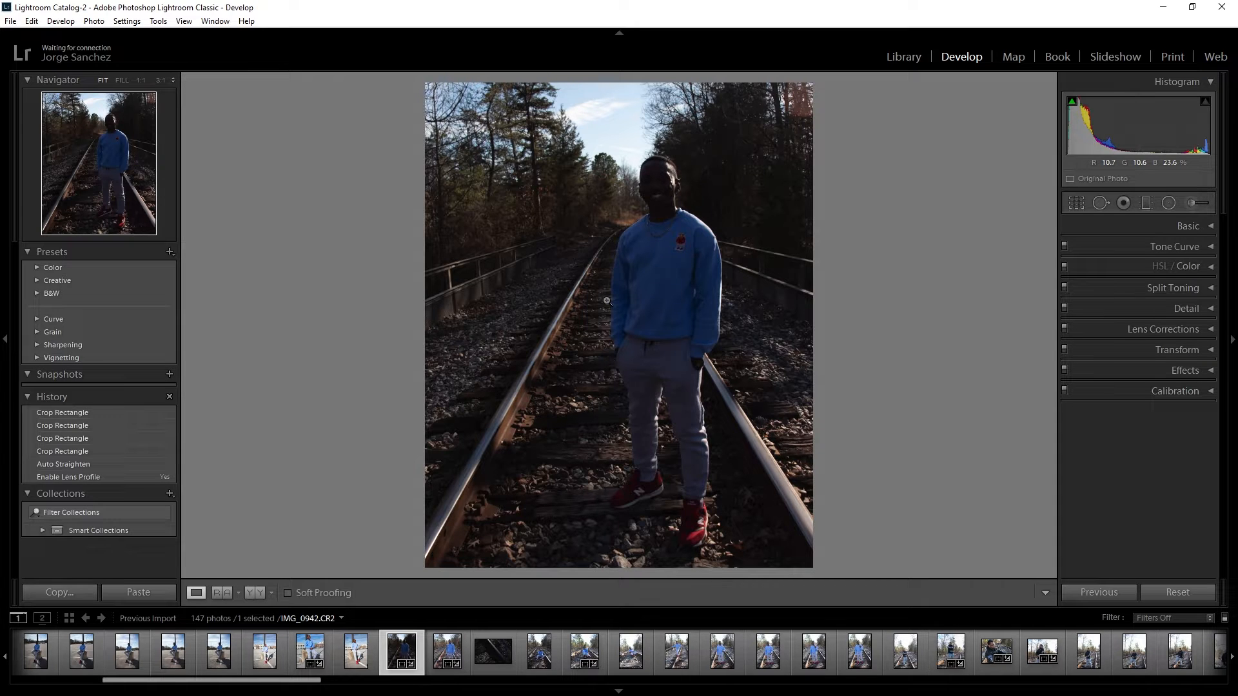
Try Exposure at +1.07 and Highlights at +50, and replace them with the automatic tone settings.
click(1204, 225)
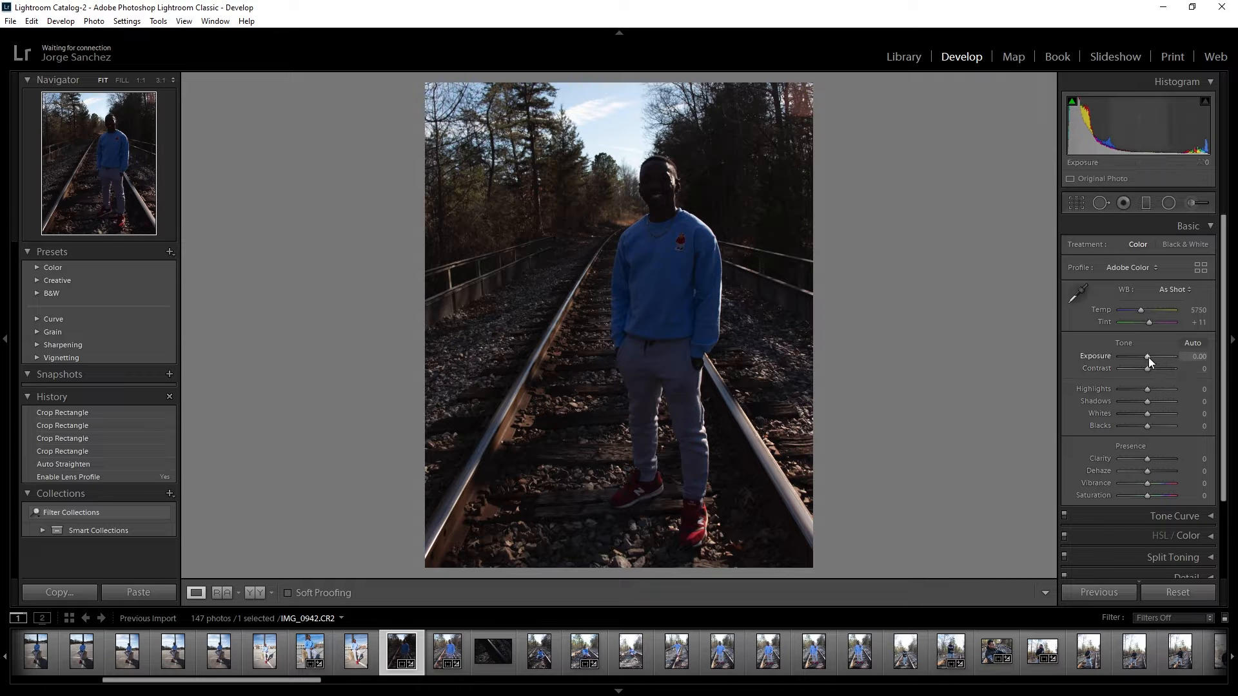
drag(1147, 358, 1161, 390)
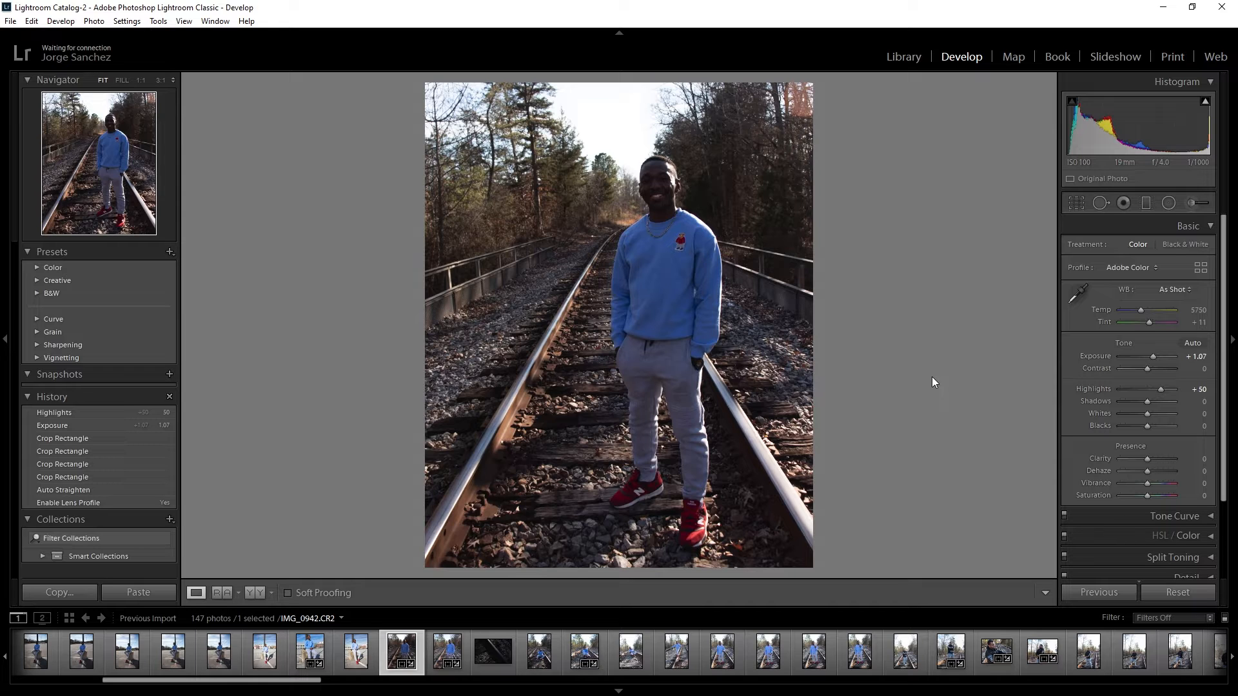
click(1194, 344)
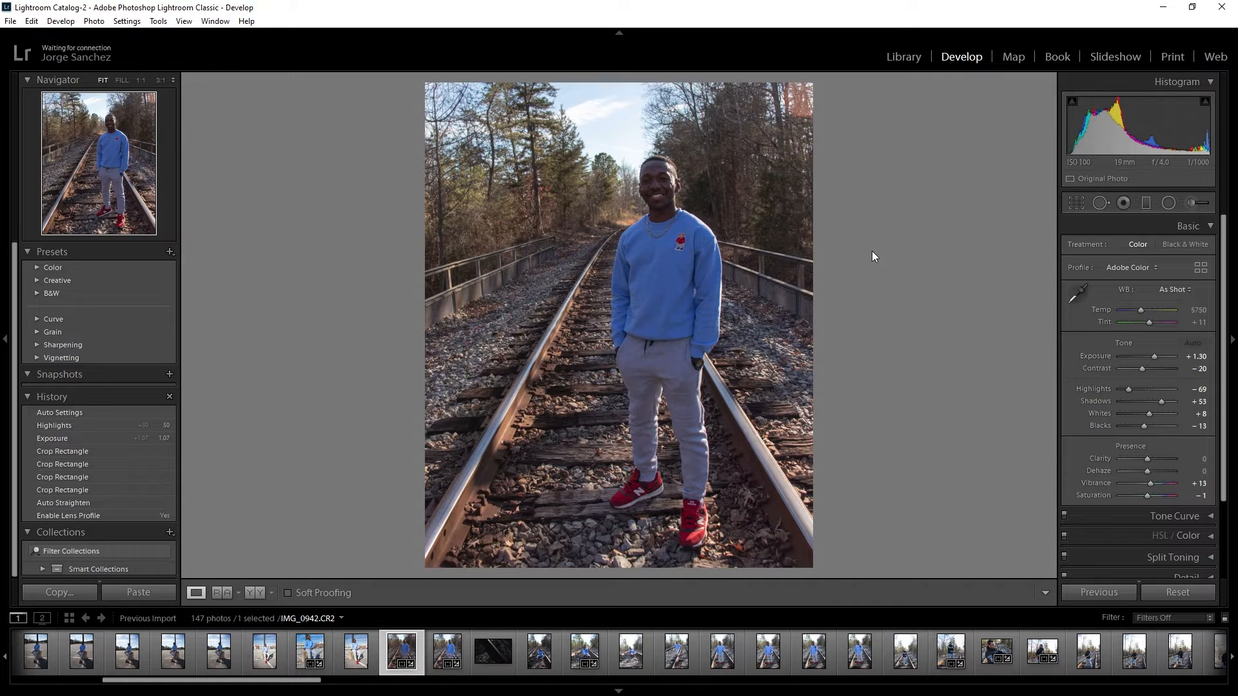
Compare the edited photo with its before version several times.
key(backslash)
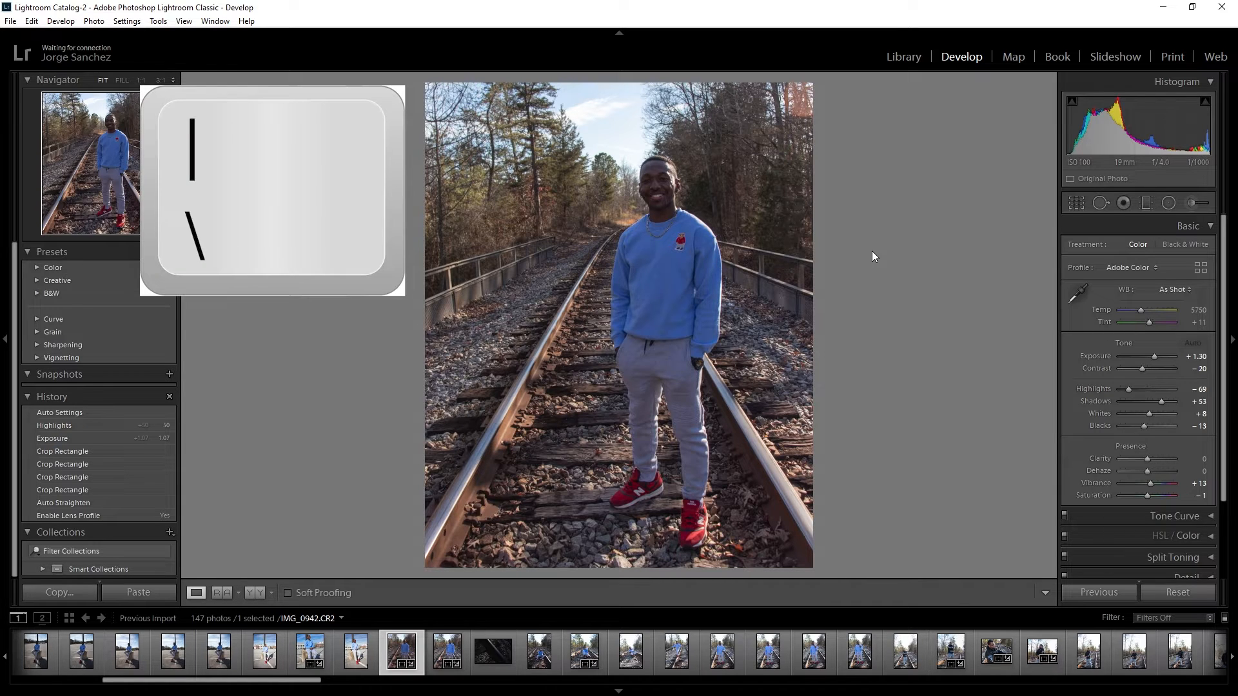
key(backslash)
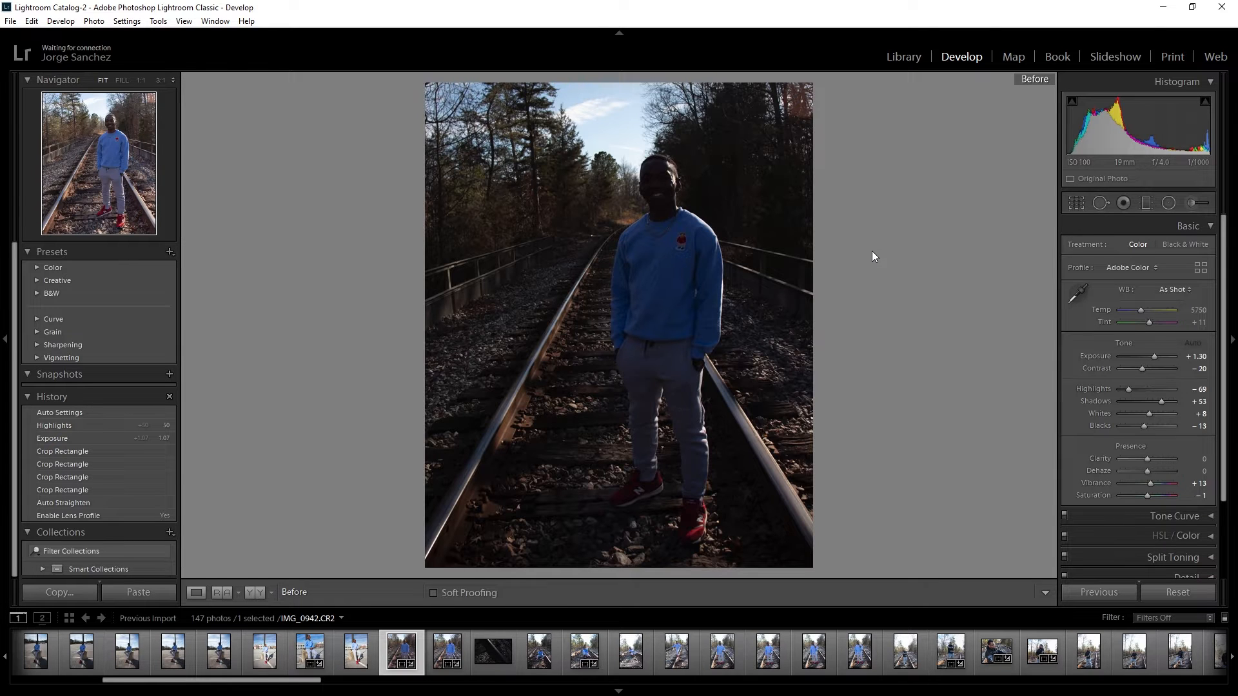
key(backslash)
key(backslash)
key(backslash)
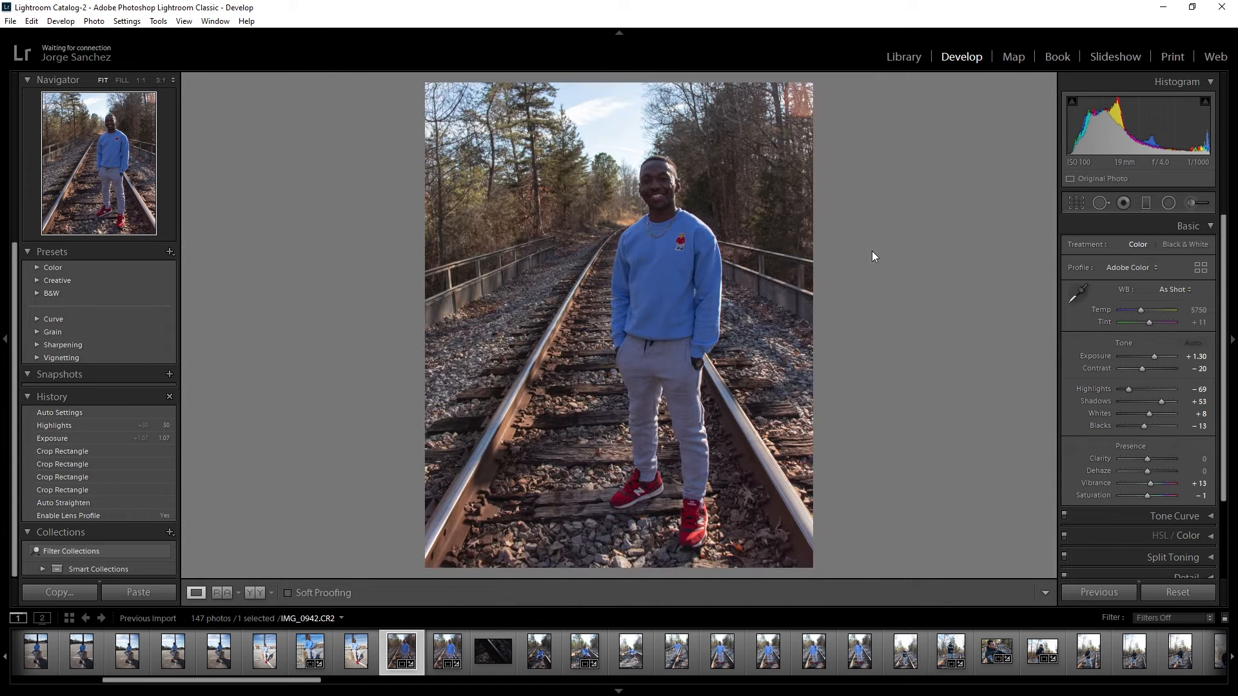
key(backslash)
key(backslash)
Set Dehaze to +5 and Clarity to +10 for the whole photo.
drag(1148, 474, 1151, 474)
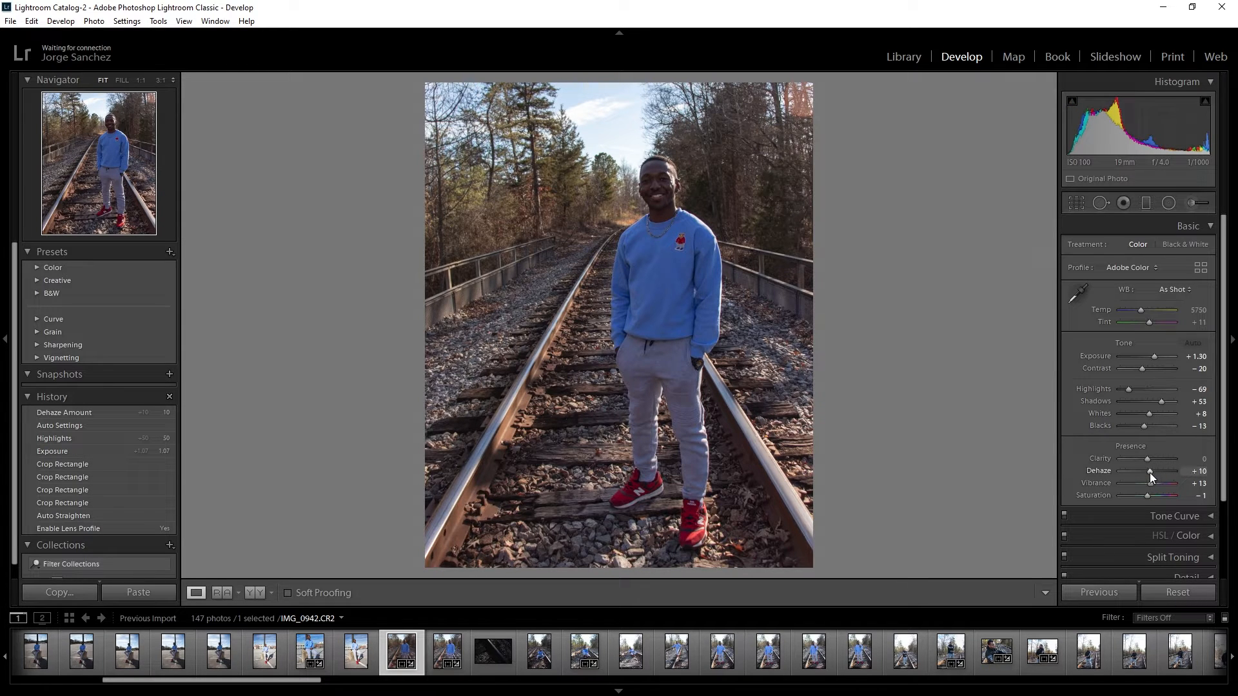
drag(1151, 474, 1147, 472)
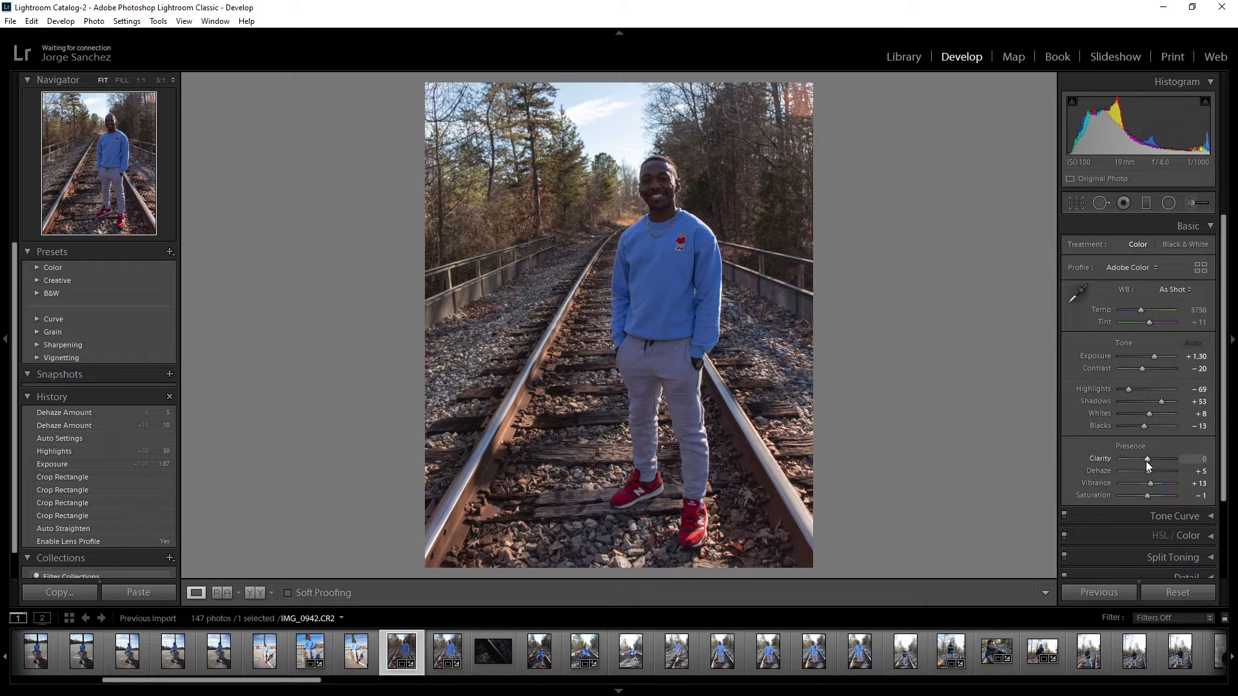
mouse_move(1147, 459)
mouse_down()
mouse_move(1171, 456)
mouse_move(1150, 456)
mouse_up()
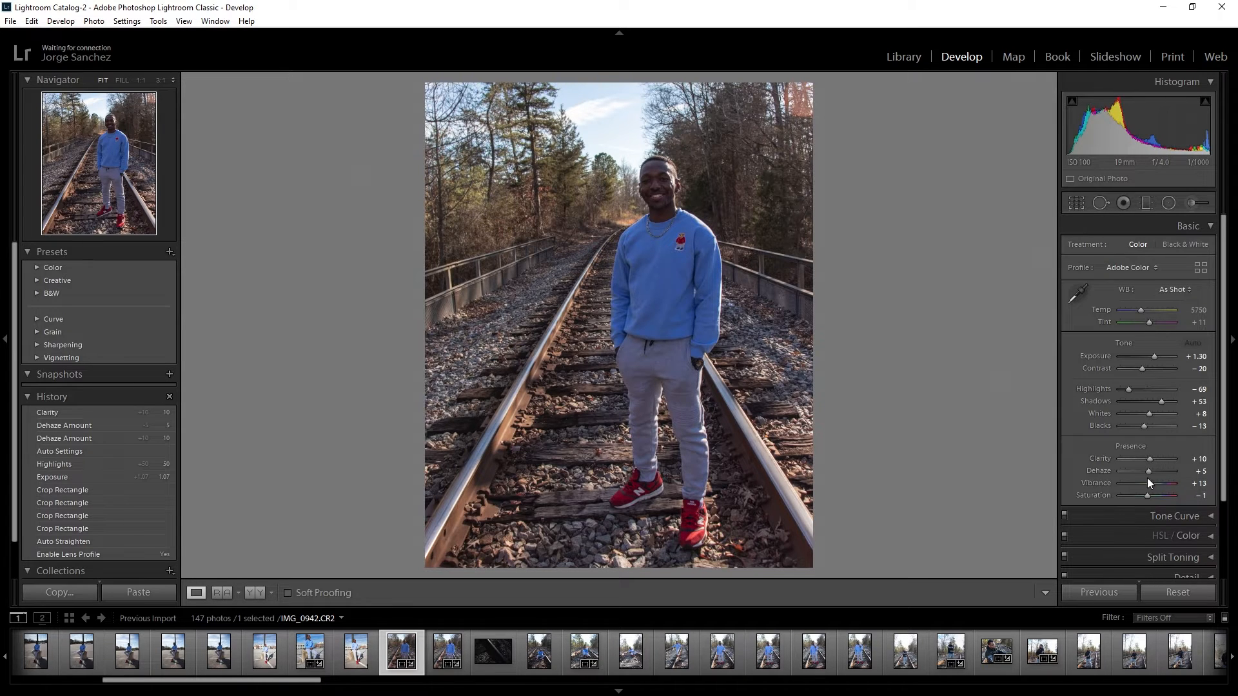
Boost the photo's colours with Vibrance at +33 and Saturation at +12.
mouse_move(1150, 485)
mouse_down()
mouse_move(1185, 484)
mouse_move(1157, 485)
mouse_up()
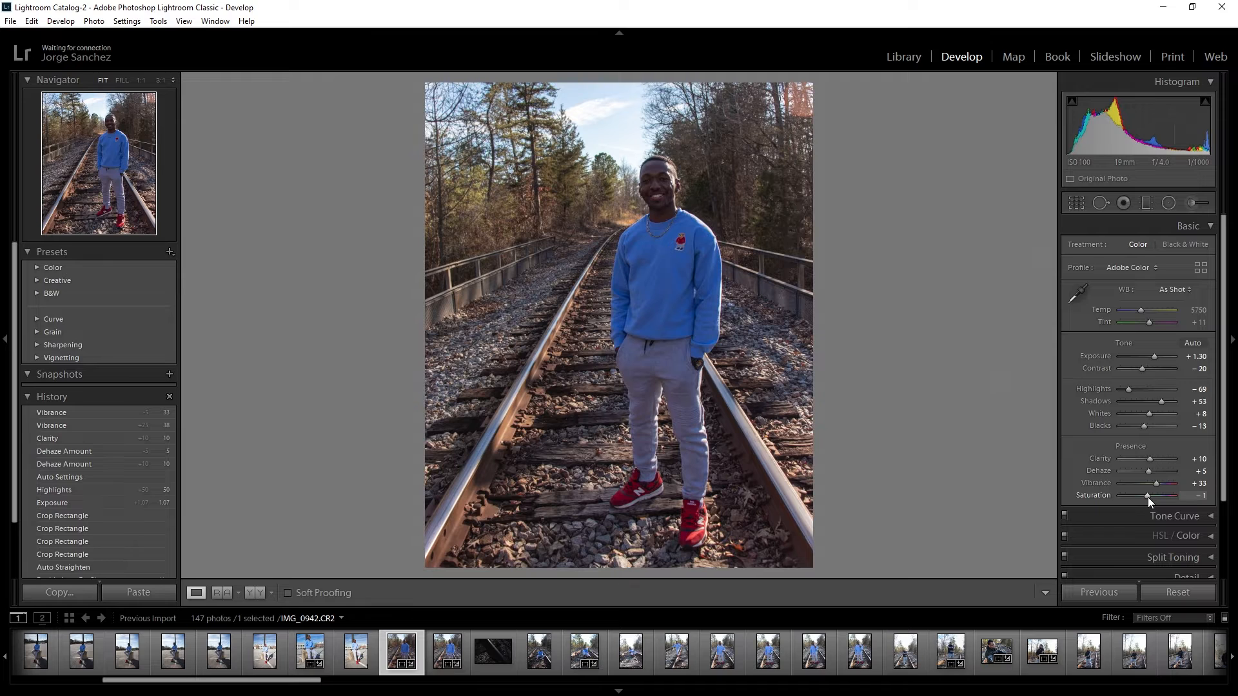
drag(1148, 497, 1151, 497)
mouse_move(1159, 498)
mouse_down()
mouse_move(1186, 499)
mouse_move(1108, 497)
mouse_move(1152, 509)
mouse_up()
drag(1152, 510, 1150, 509)
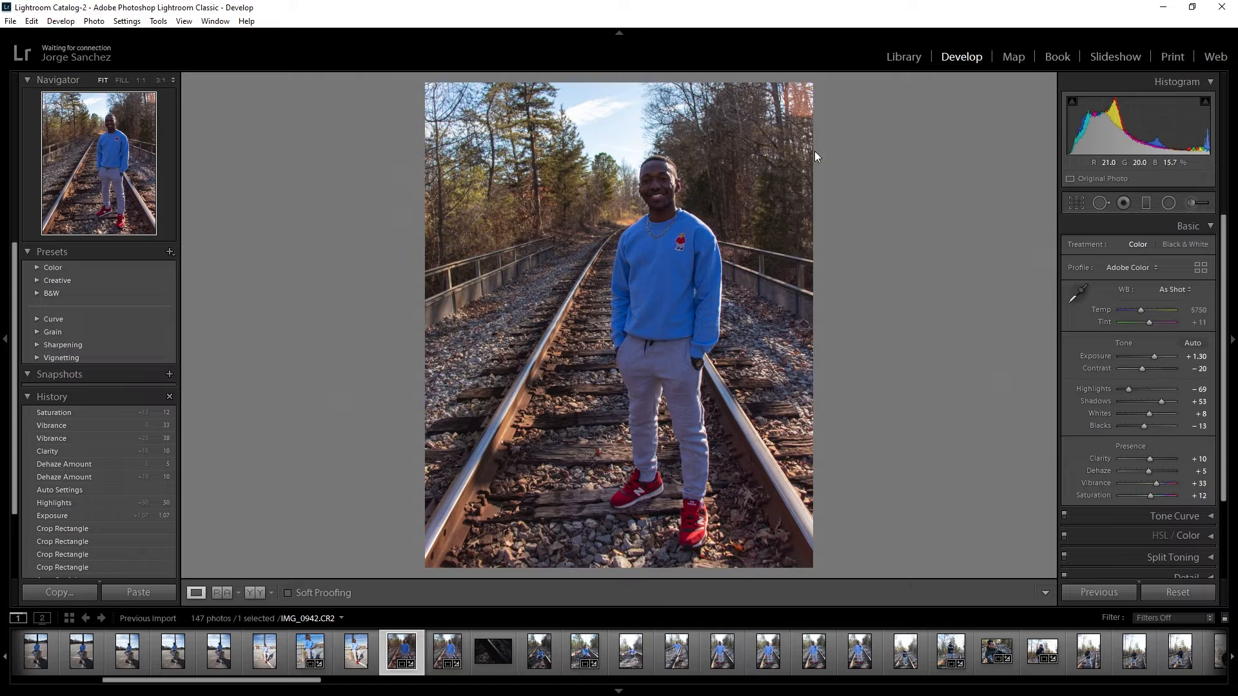
Show the clipping indicators and examine the gravel, sky and tree line at 1:1 zoom.
key(j)
click(506, 519)
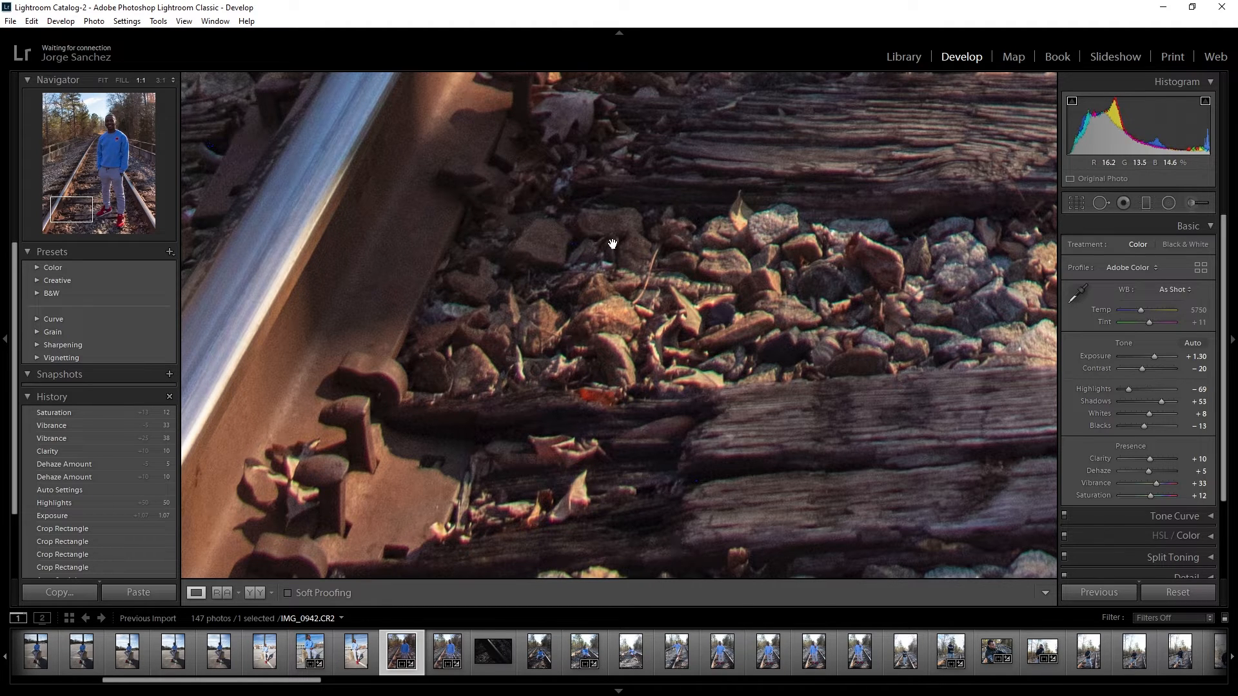
click(579, 326)
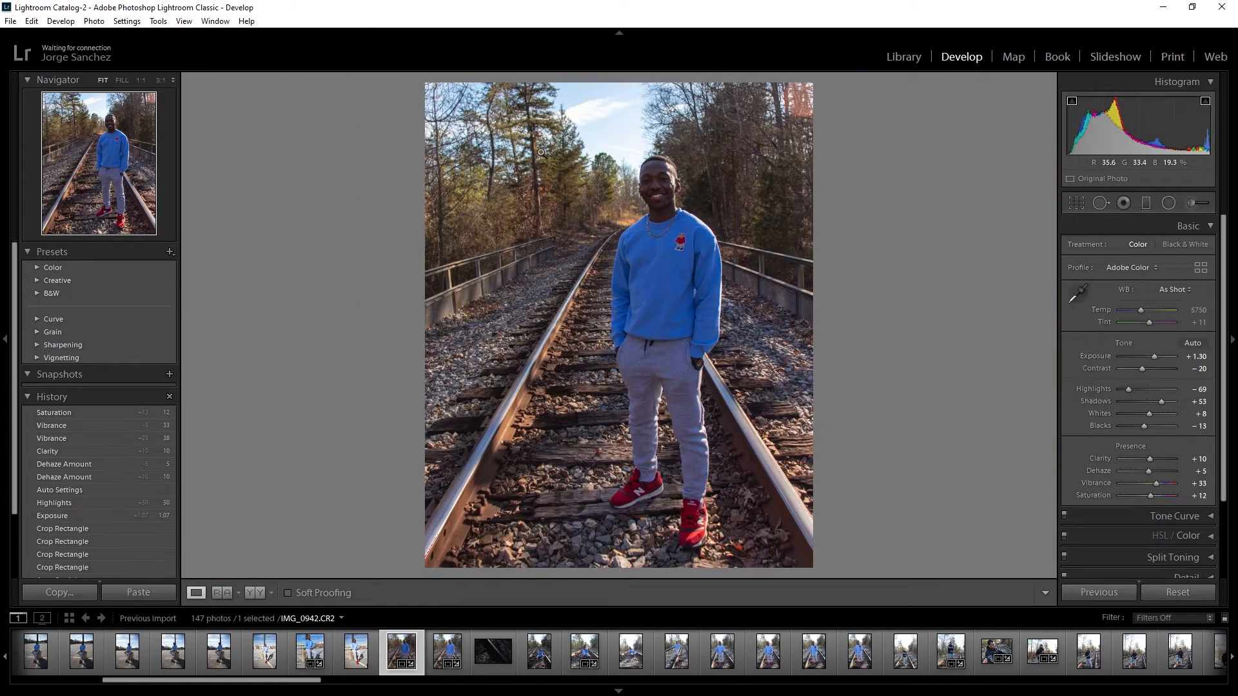
click(596, 116)
drag(602, 141, 608, 273)
drag(567, 199, 832, 238)
drag(513, 361, 713, 205)
drag(693, 452, 716, 243)
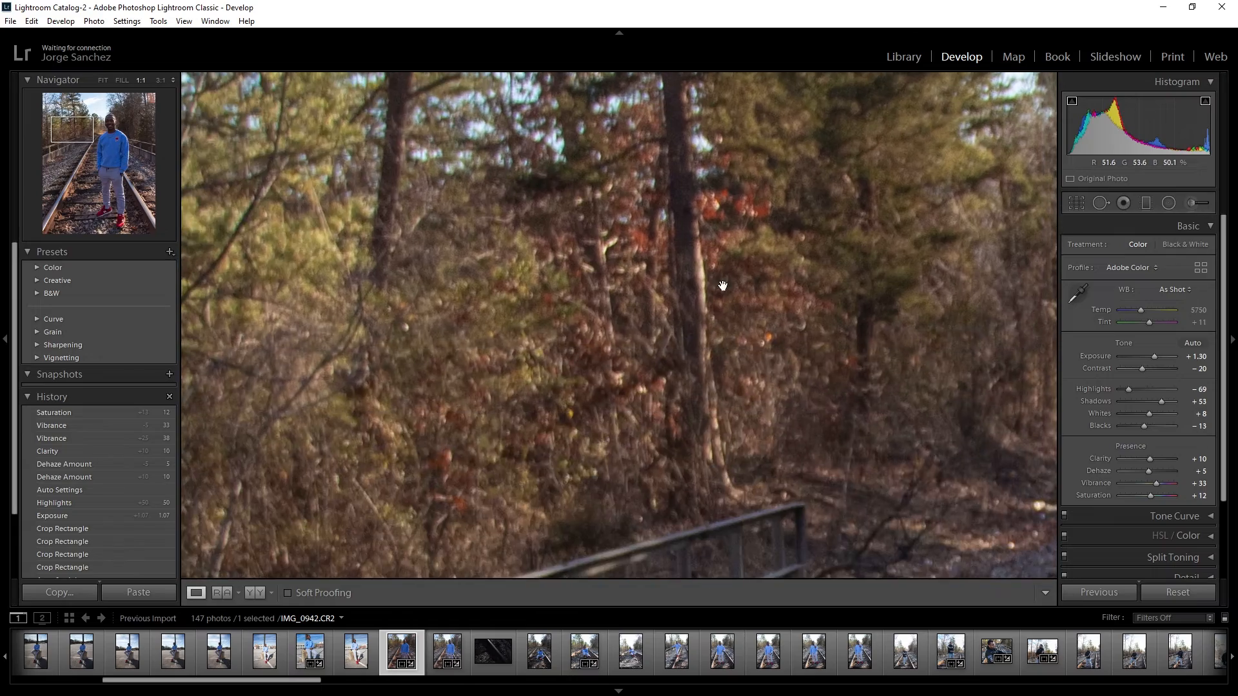
click(721, 288)
Examine the track bed, the man's face and the red flare in the photo's upper-right branches for clipping.
click(553, 485)
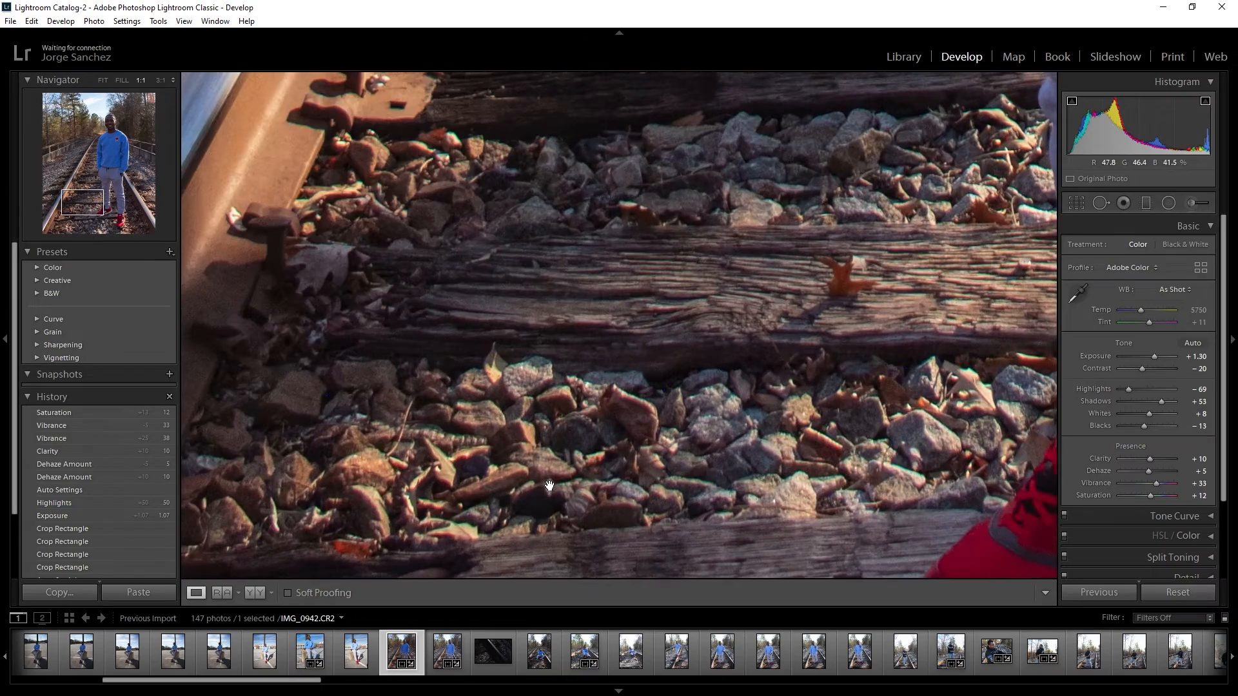
drag(514, 506, 499, 421)
click(592, 385)
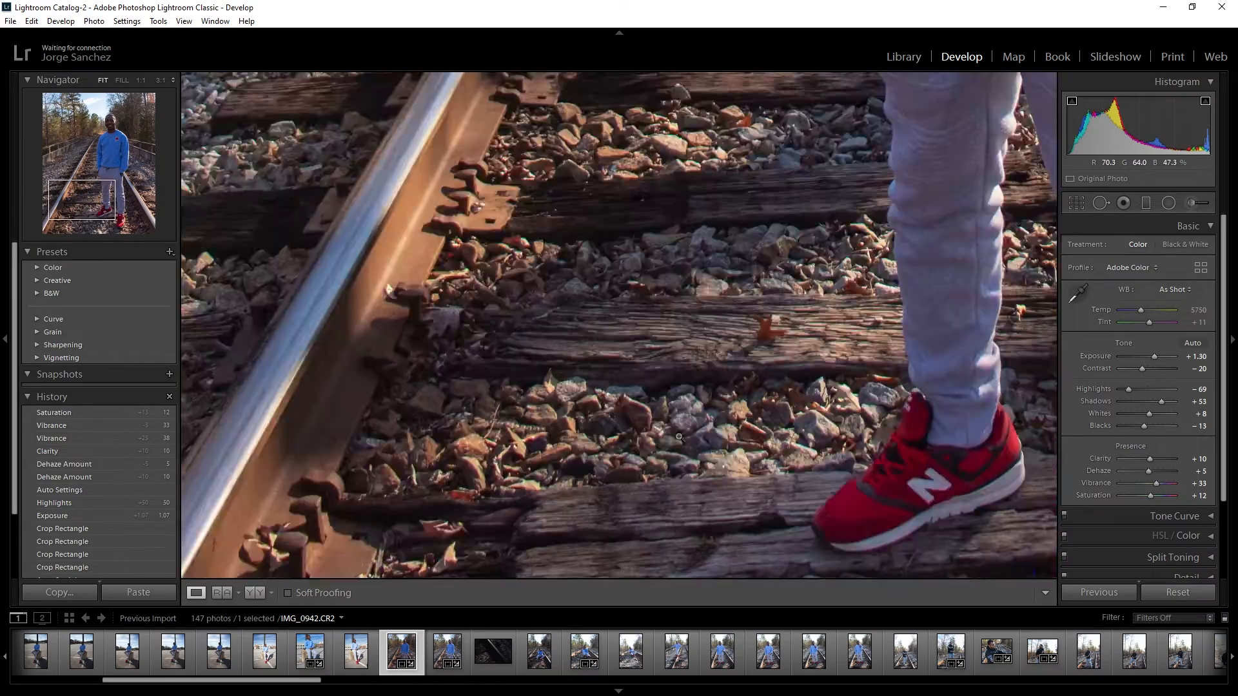
click(658, 194)
drag(732, 284, 672, 495)
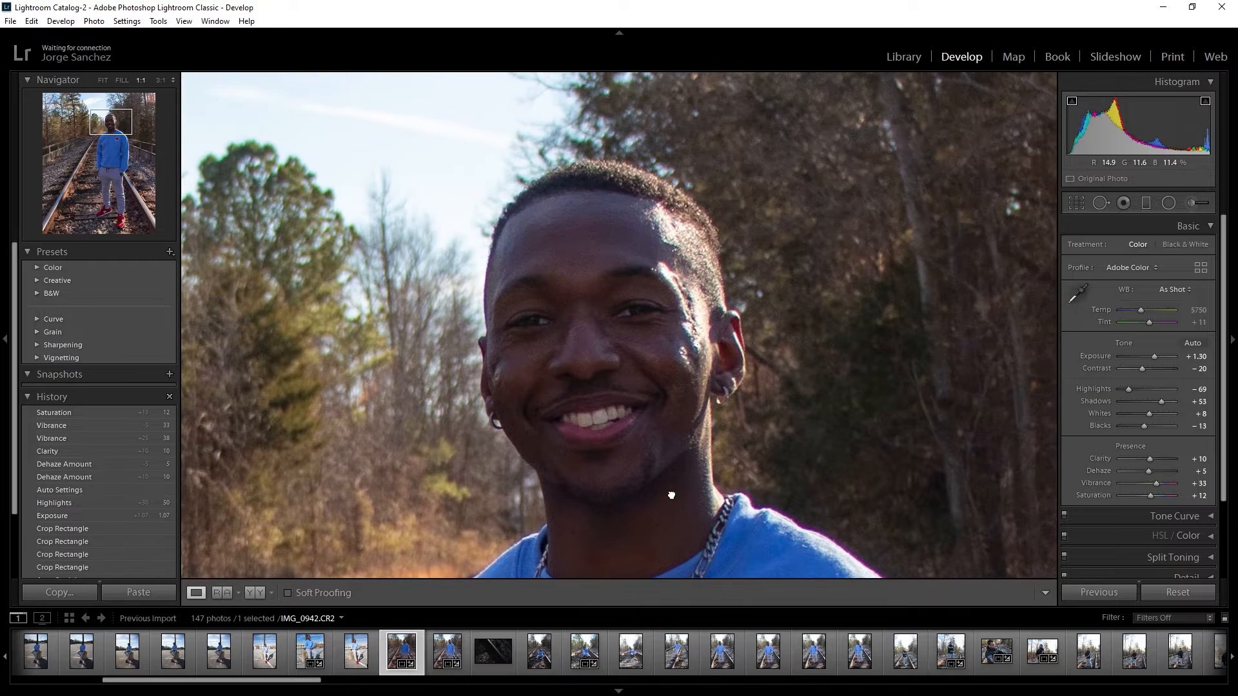
click(672, 494)
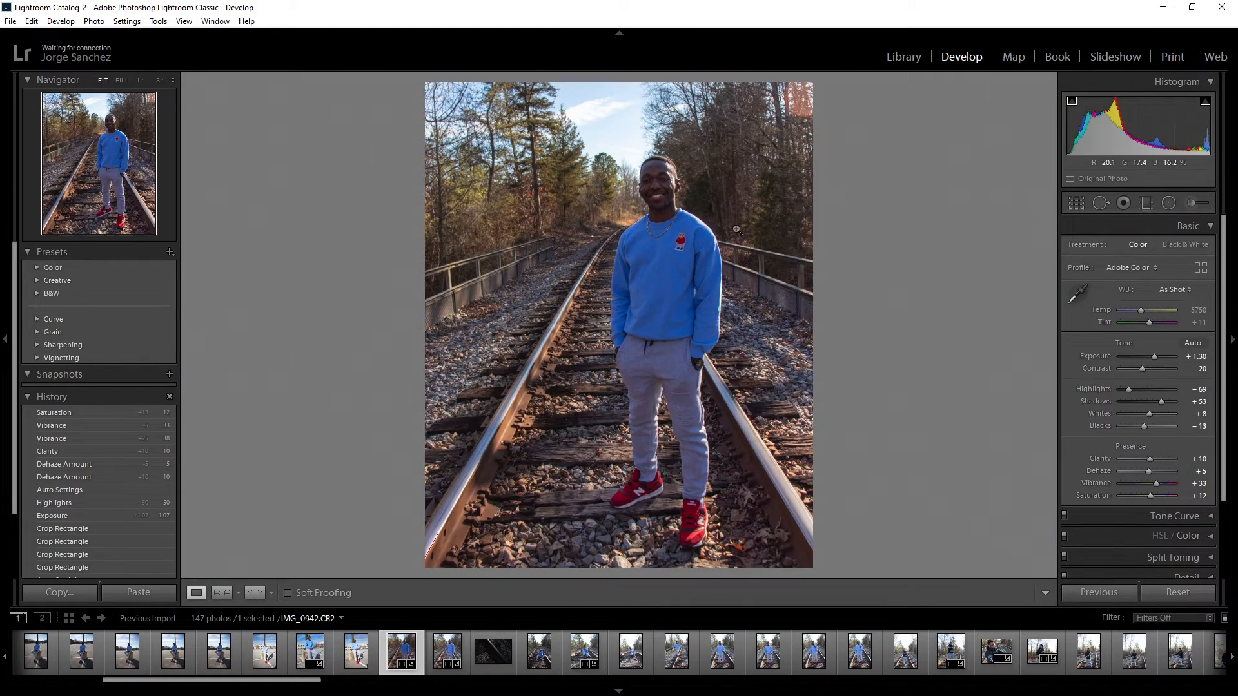
click(787, 136)
drag(799, 103, 703, 169)
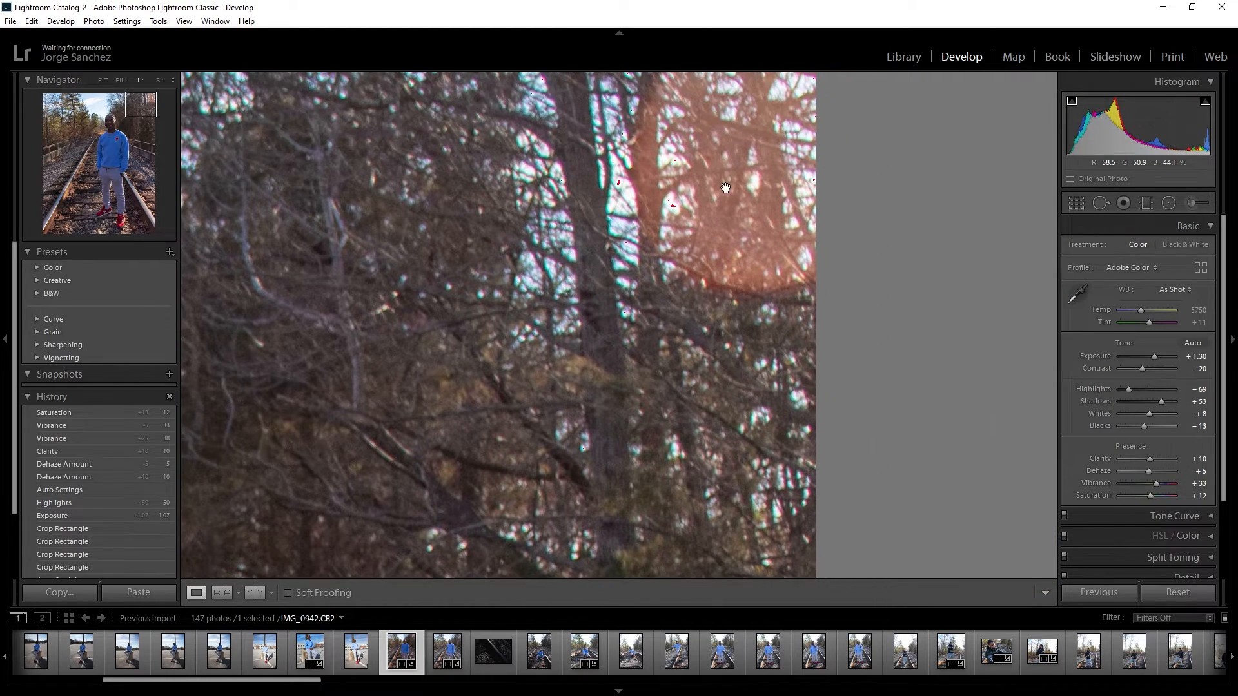
click(722, 489)
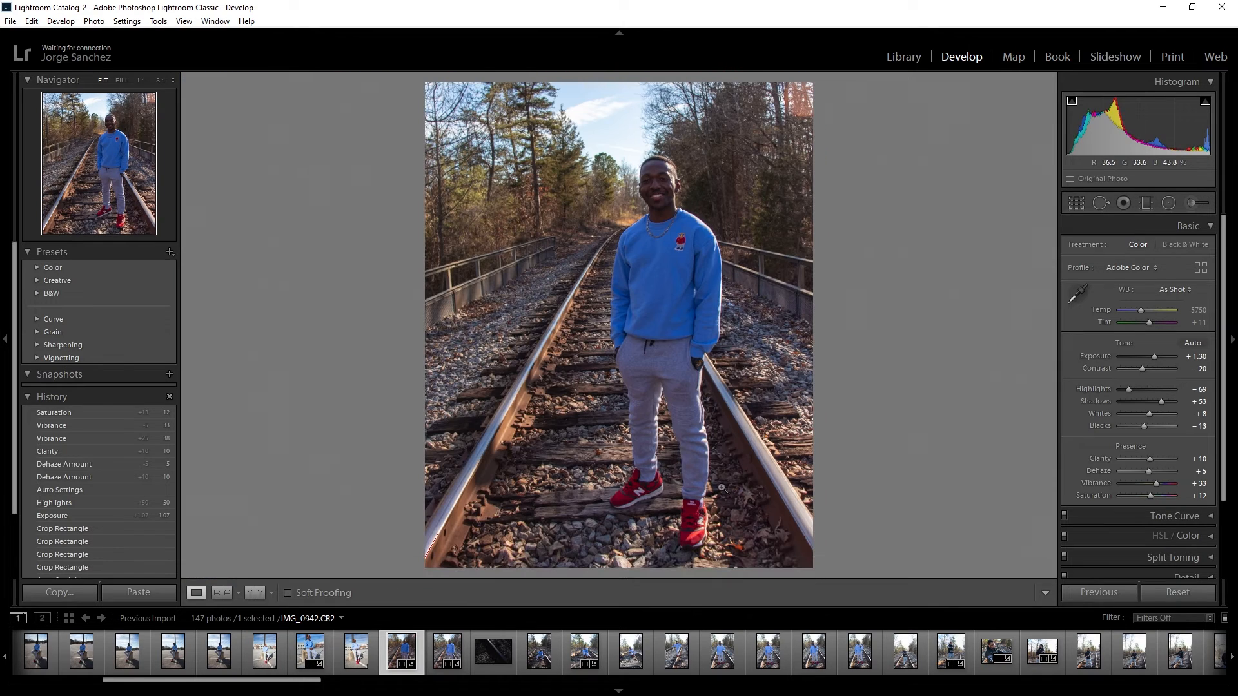
drag(802, 100, 670, 230)
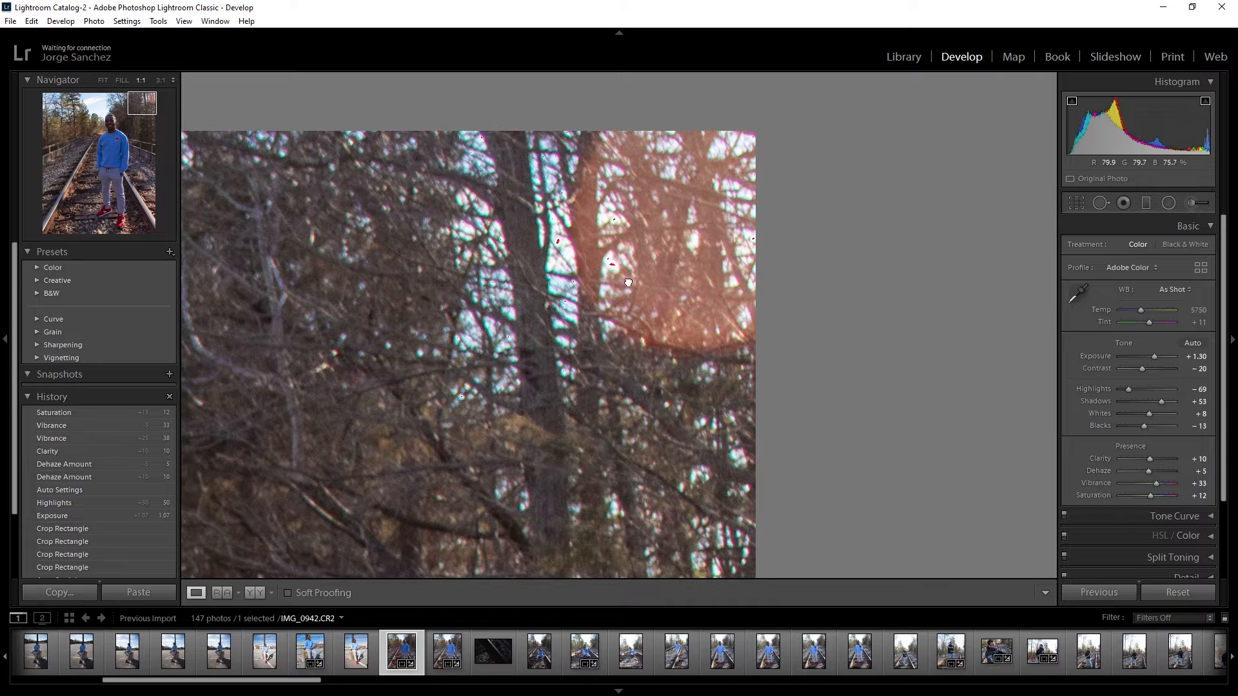
click(758, 484)
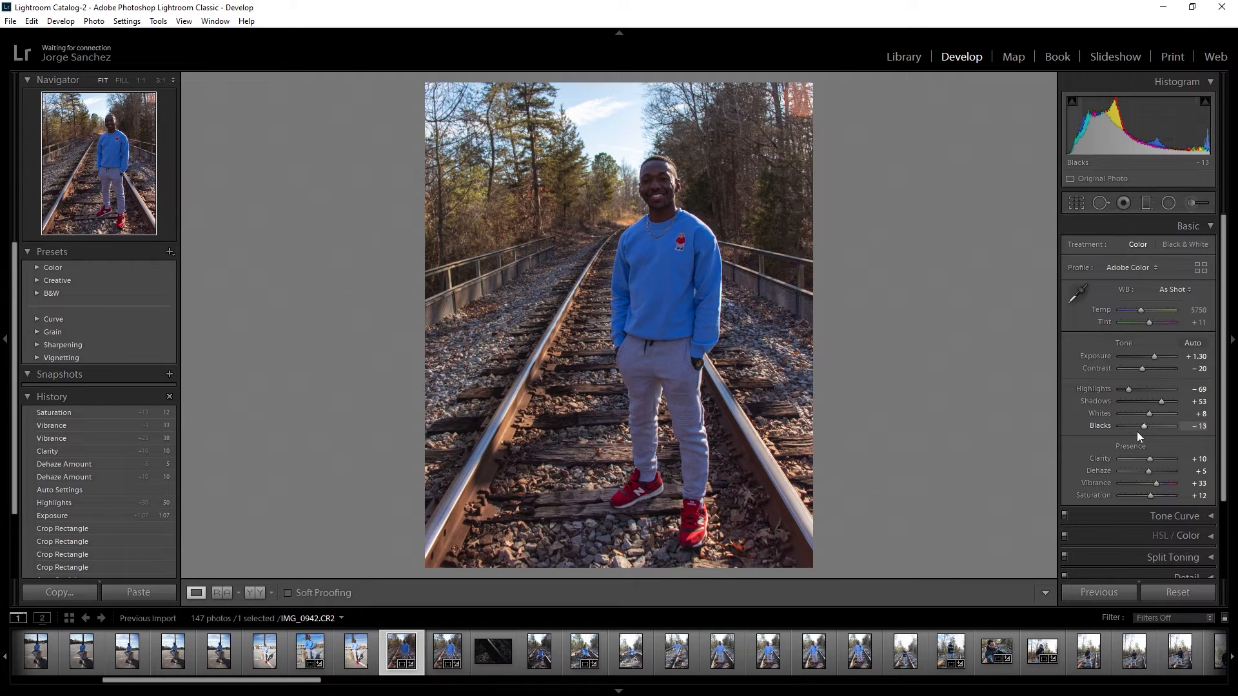
Fine-tune the tones with Blacks at +2, Highlights at -43 and Whites at +12.
drag(1143, 426, 1147, 426)
drag(1131, 391, 1152, 415)
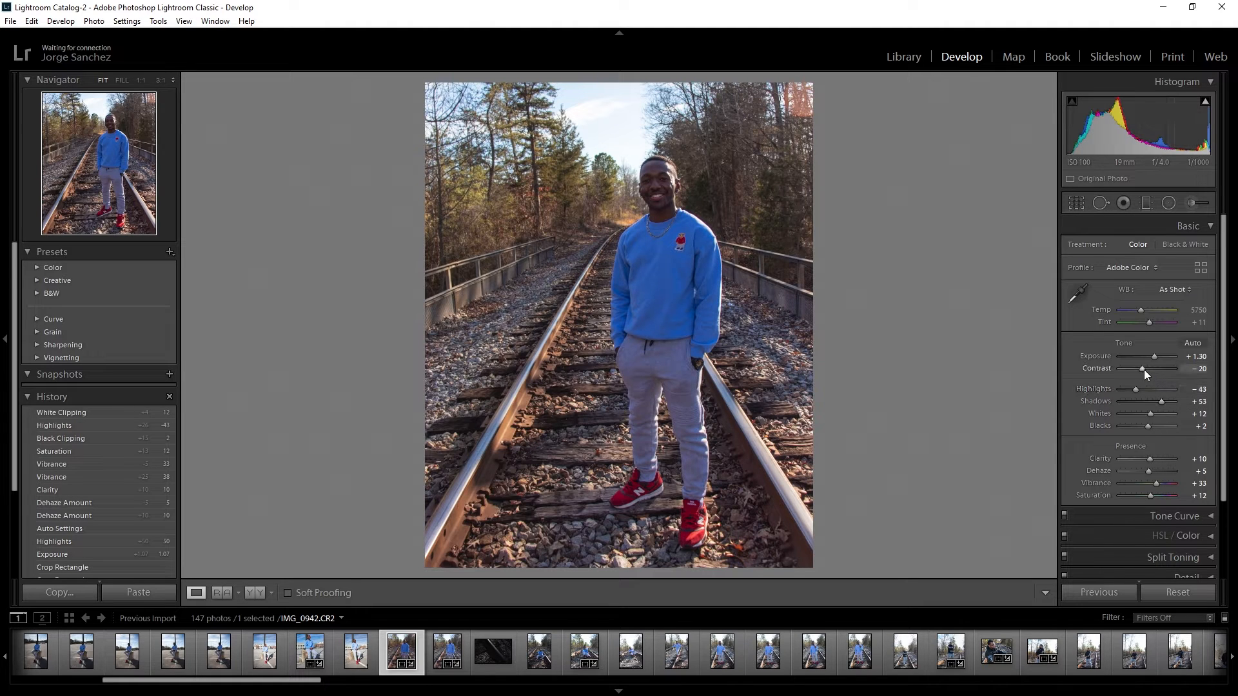
Set Contrast to -26 and shape the tone curve with Highlights at -15, Lights at +11, Darks at +9 and Shadows at -7.
mouse_move(1143, 369)
mouse_down()
mouse_move(1154, 372)
mouse_move(1140, 368)
mouse_up()
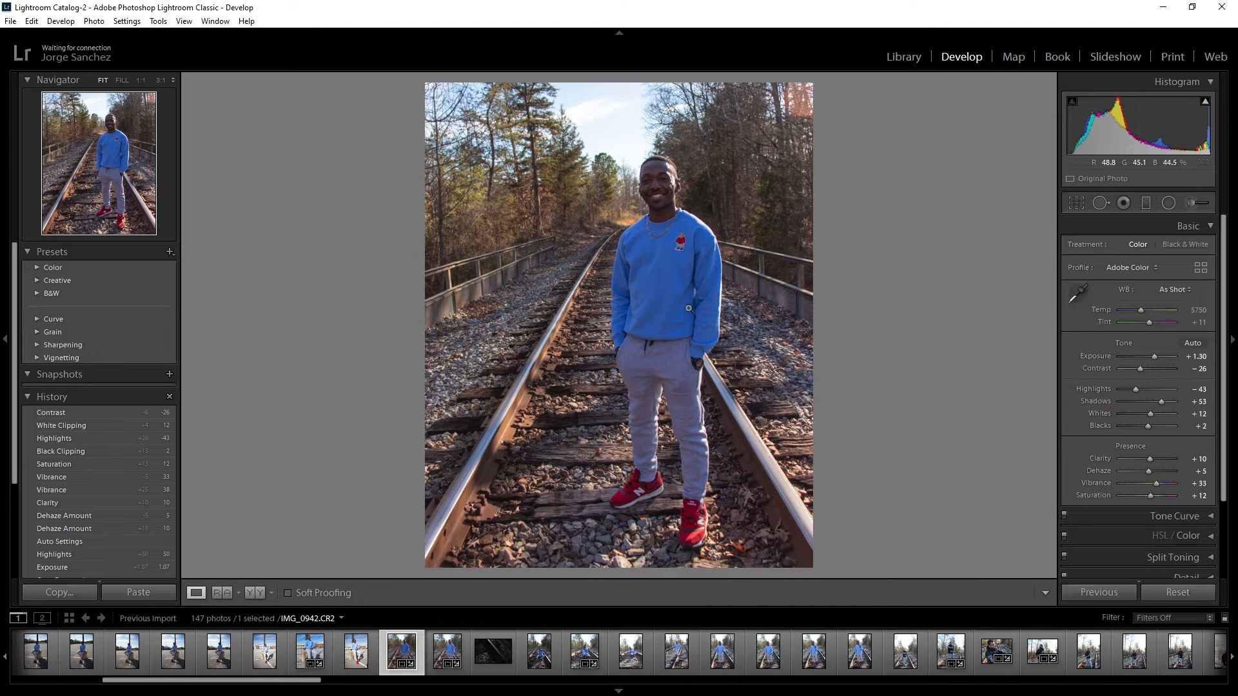
click(1200, 226)
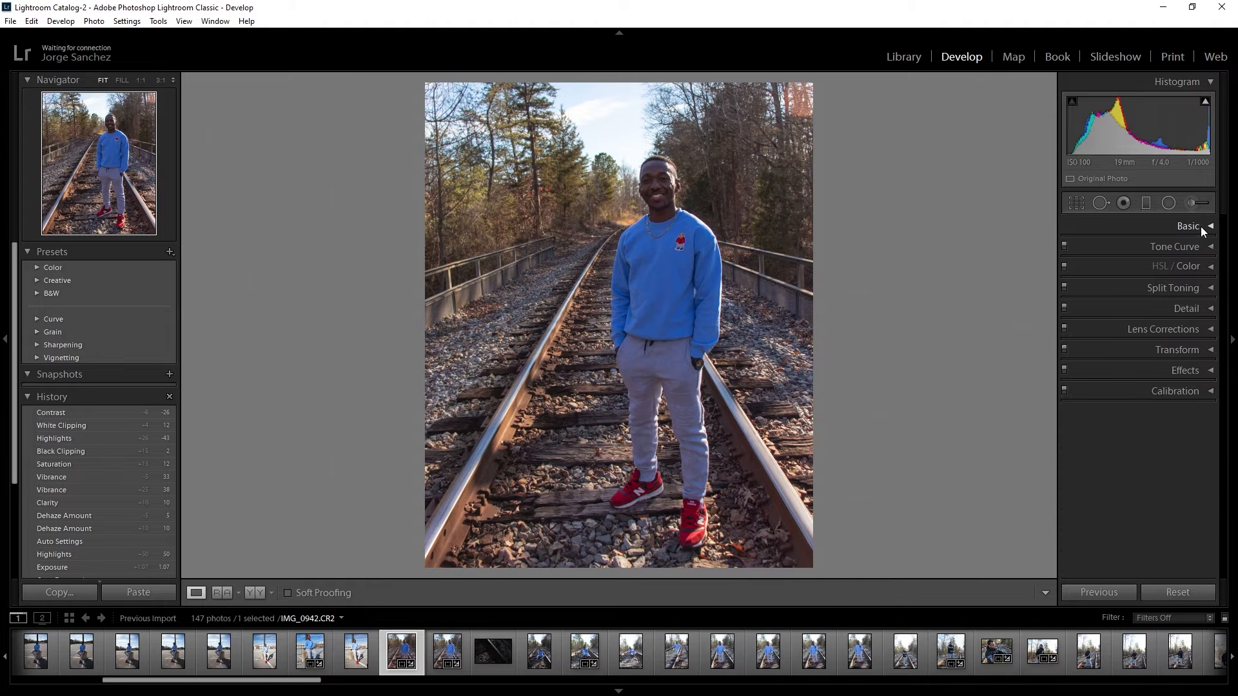
click(1198, 248)
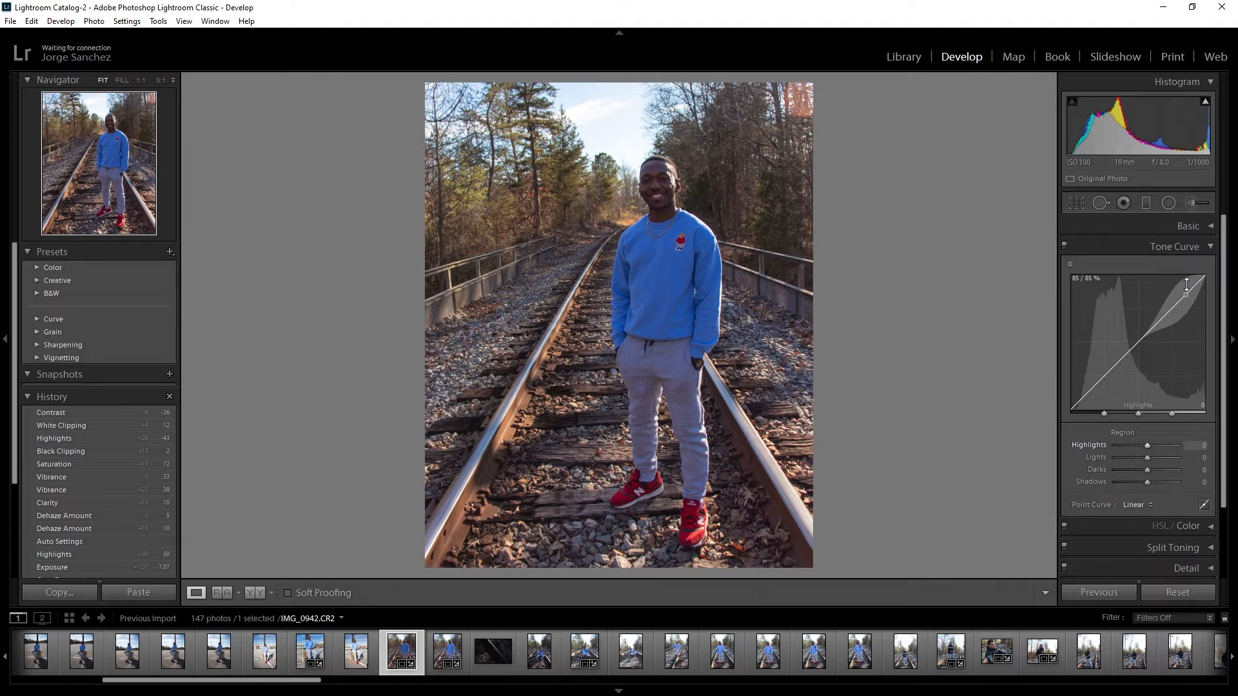
drag(1186, 284, 1185, 297)
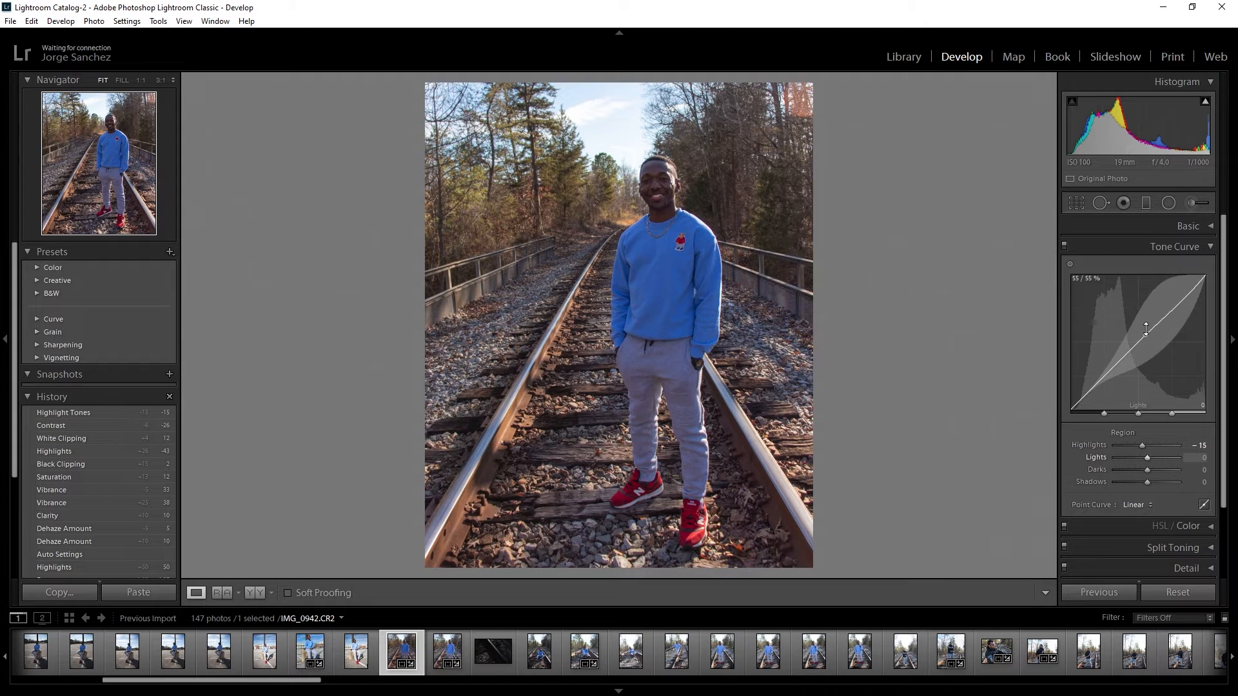
drag(1145, 331, 1145, 325)
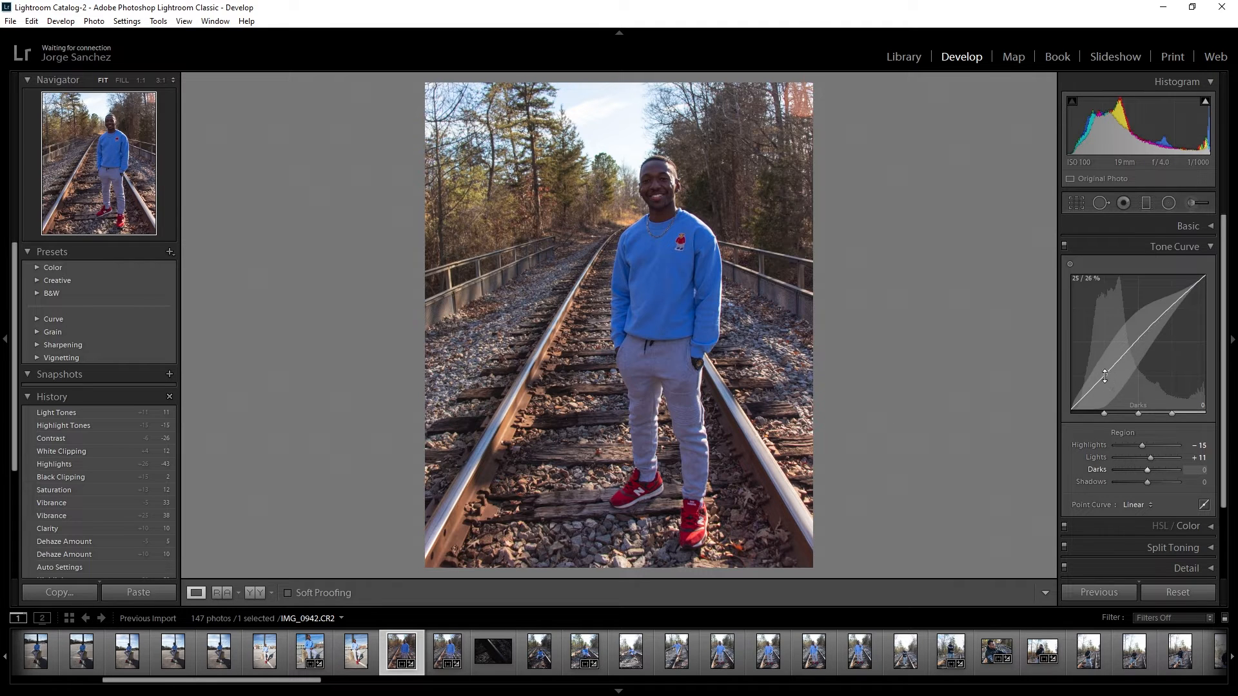
drag(1105, 376, 1105, 372)
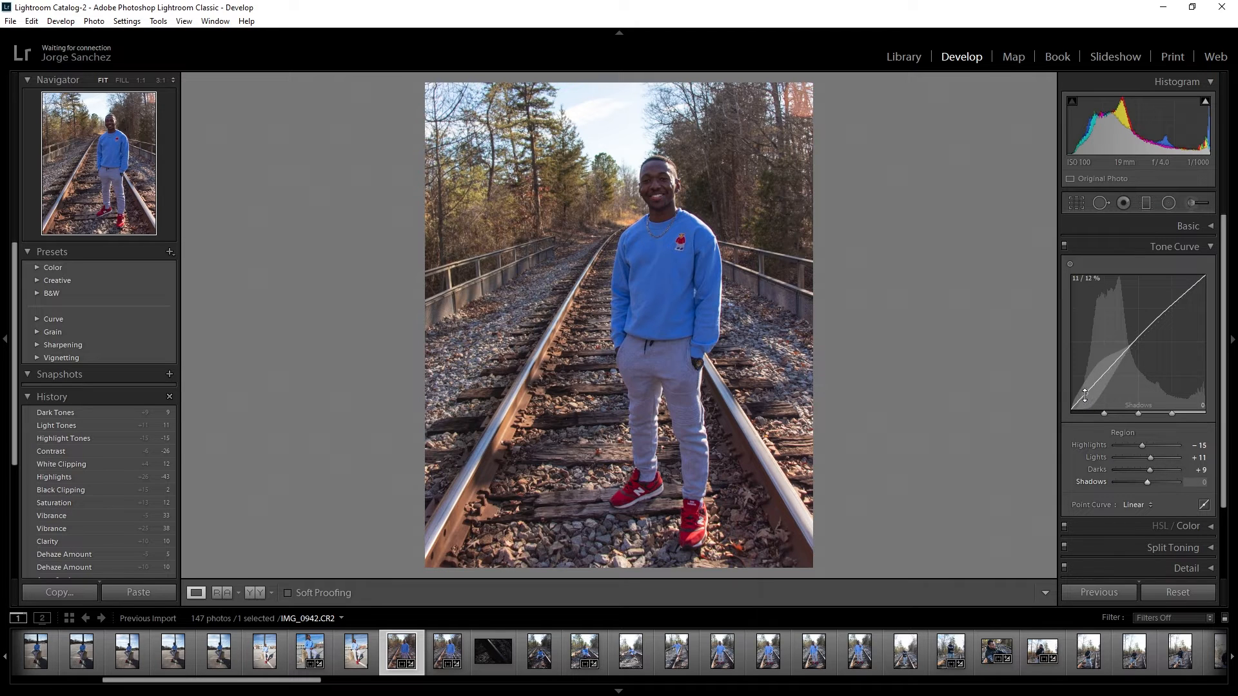
drag(1085, 396, 1086, 396)
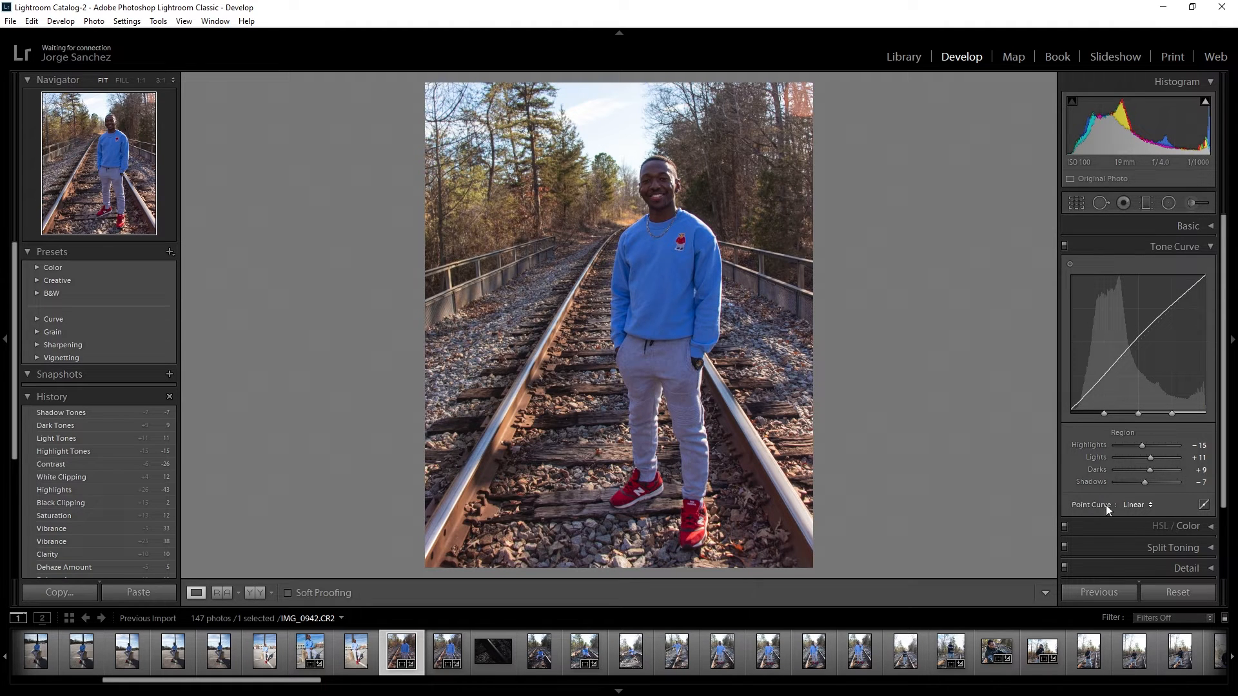
Try the Medium Contrast and Strong Contrast point curves on the photo, and return the point curve to Linear.
click(1138, 505)
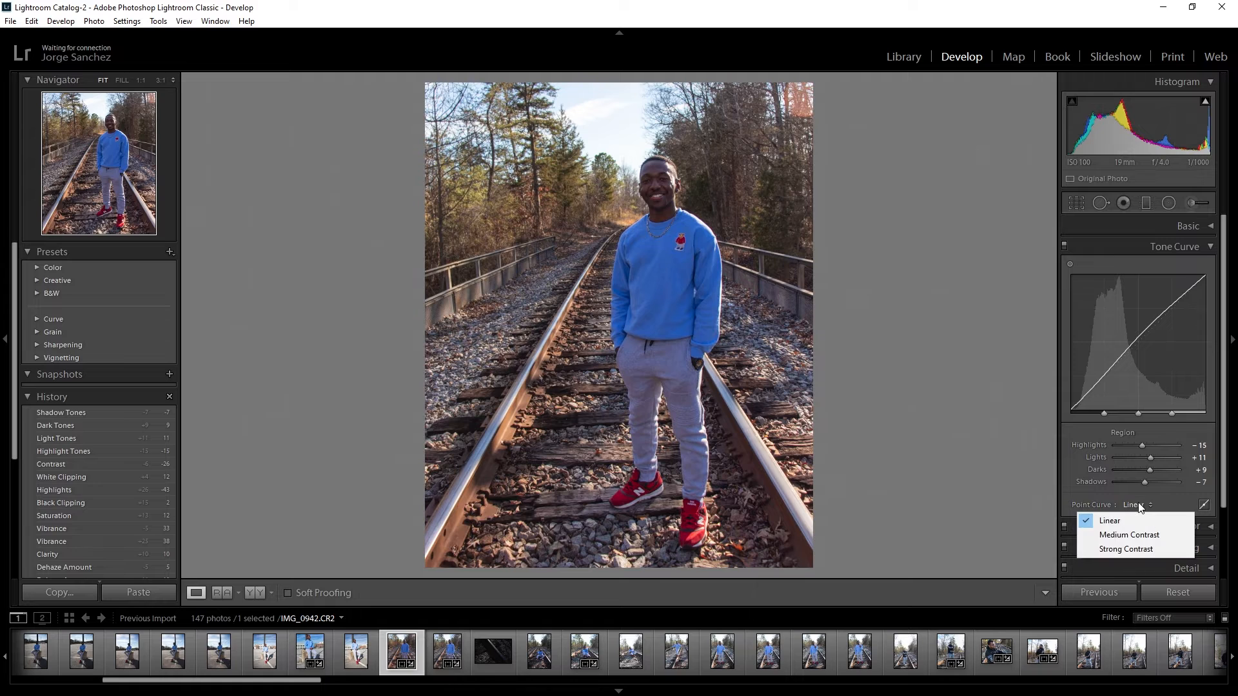
click(1124, 536)
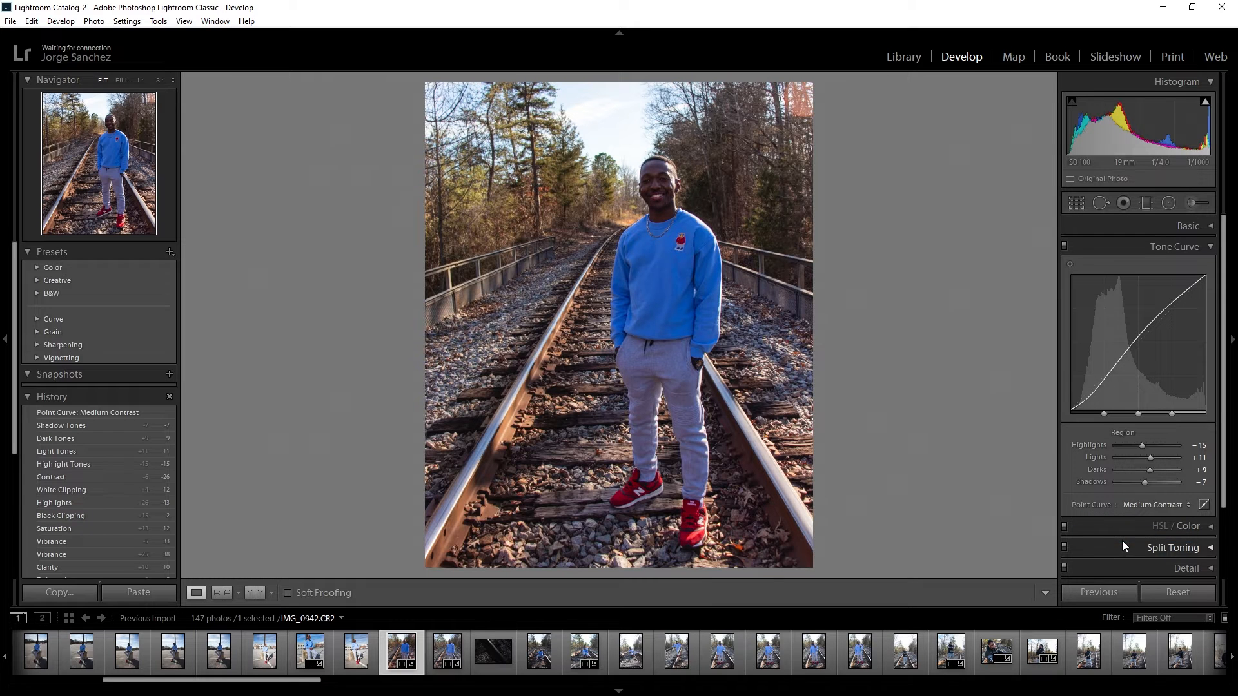
click(1140, 504)
click(1147, 551)
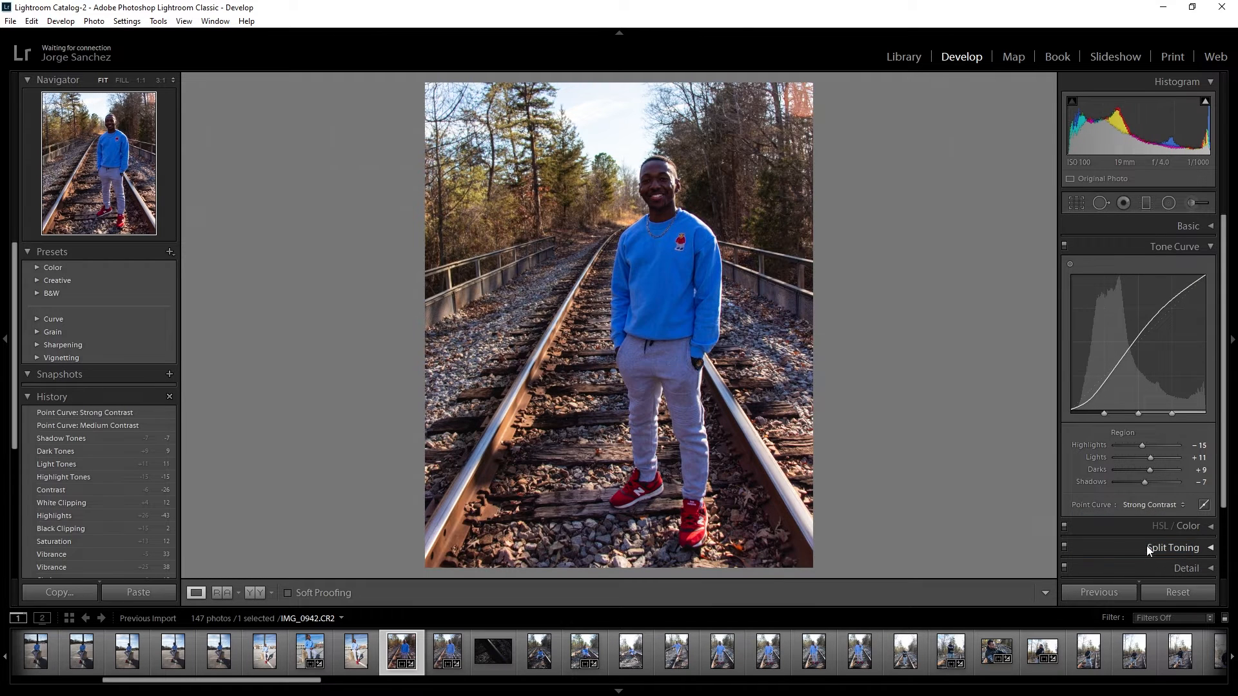
click(1150, 507)
click(1147, 517)
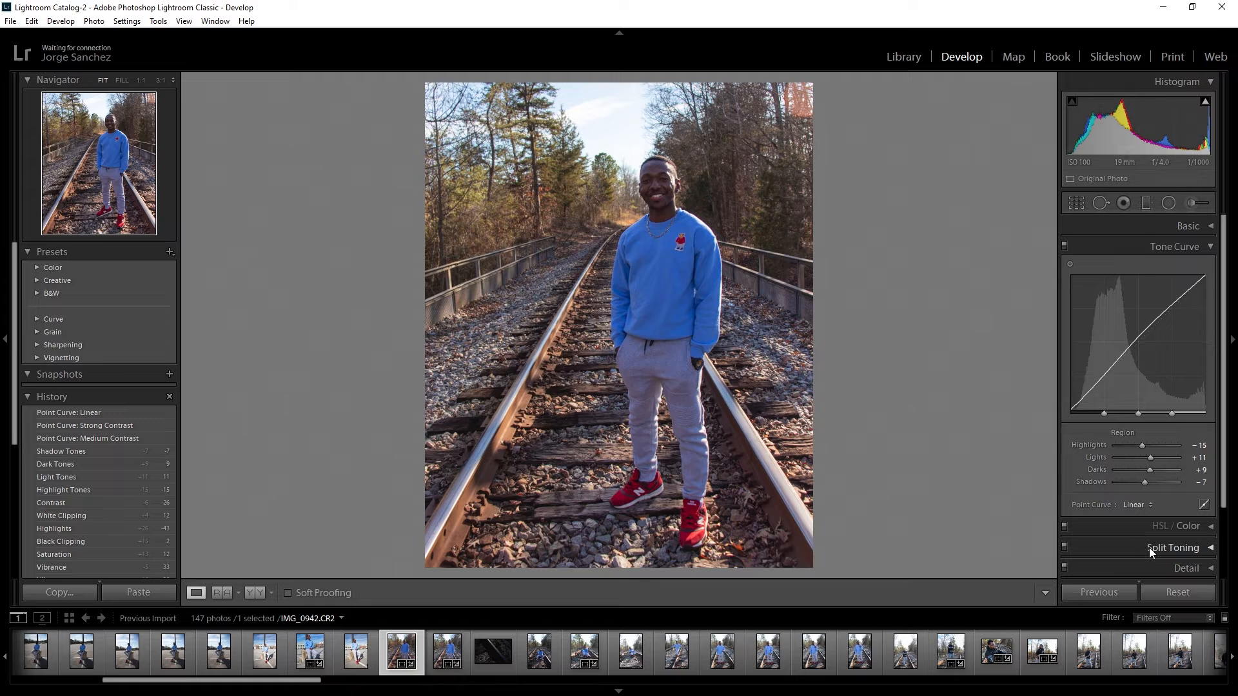
Adjust the photo's greens after checking the trees up close, with Luminance at -9, Saturation at +29 and Hue at -11.
click(1184, 248)
click(1208, 267)
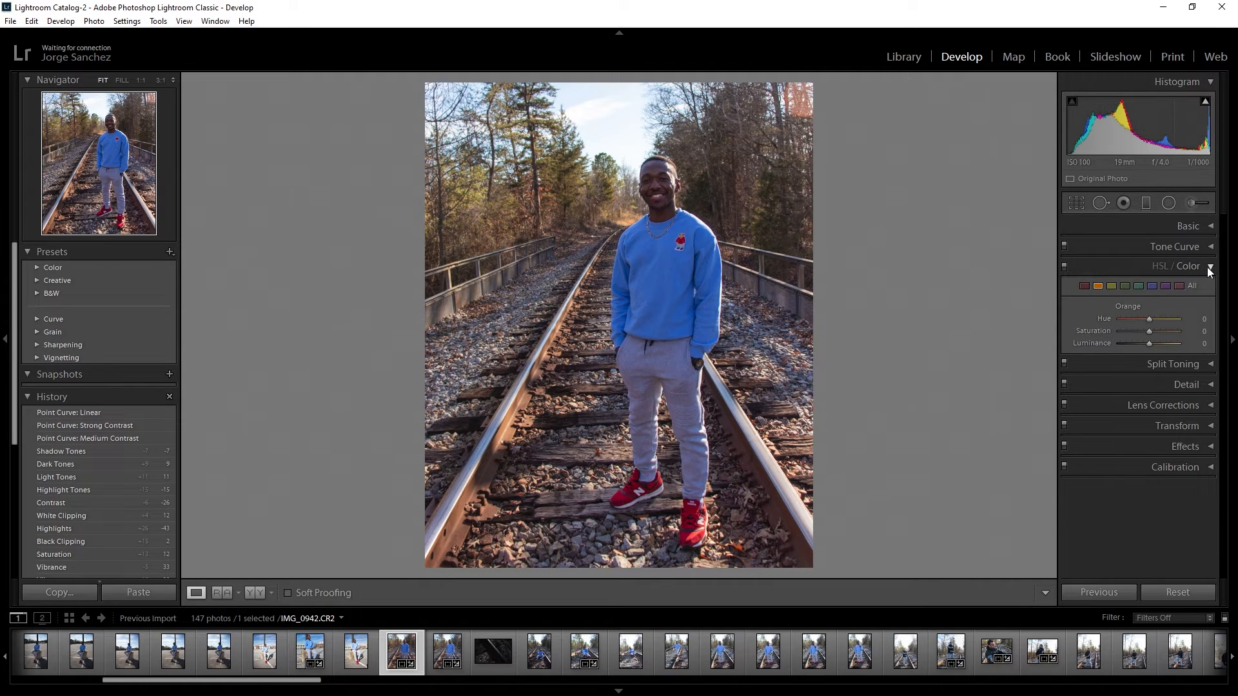
click(459, 201)
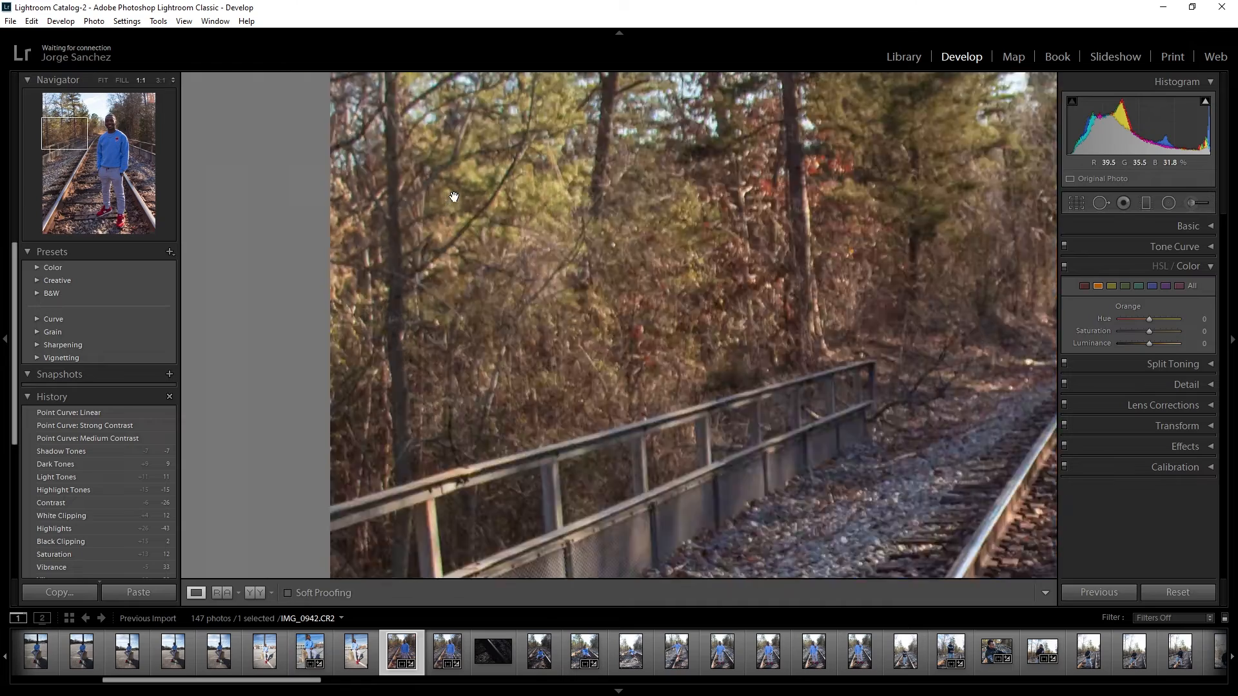
drag(511, 194, 498, 325)
click(679, 363)
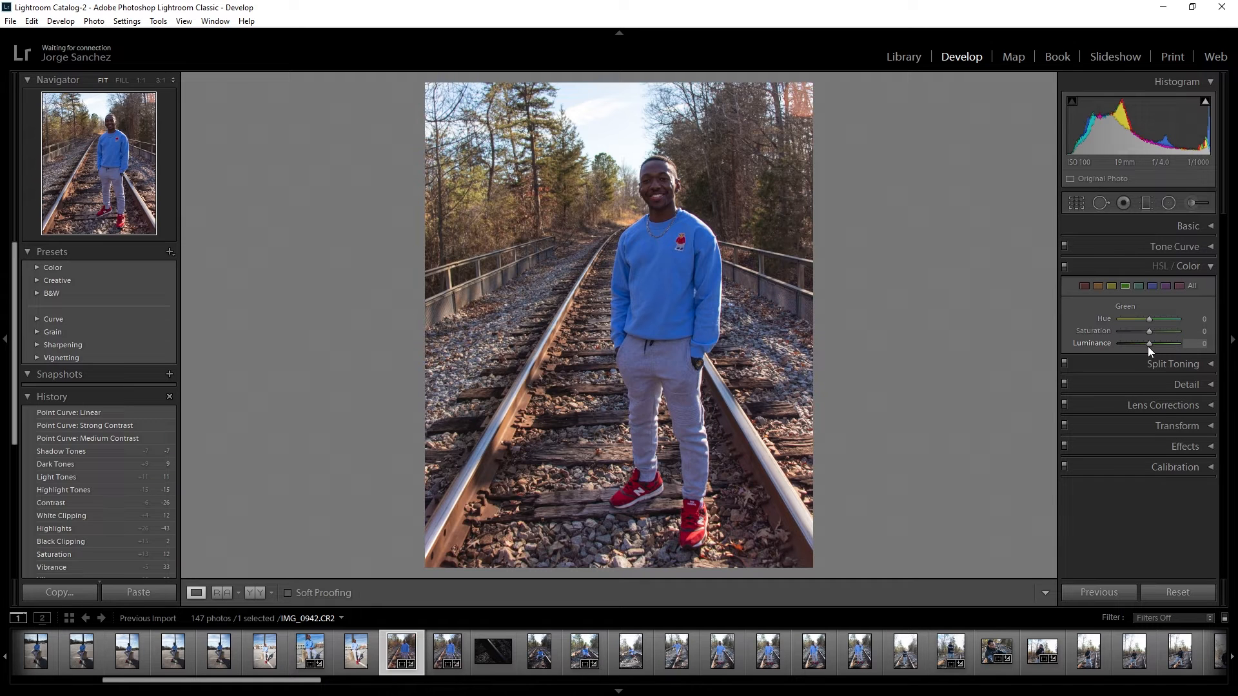
drag(1144, 347, 1146, 345)
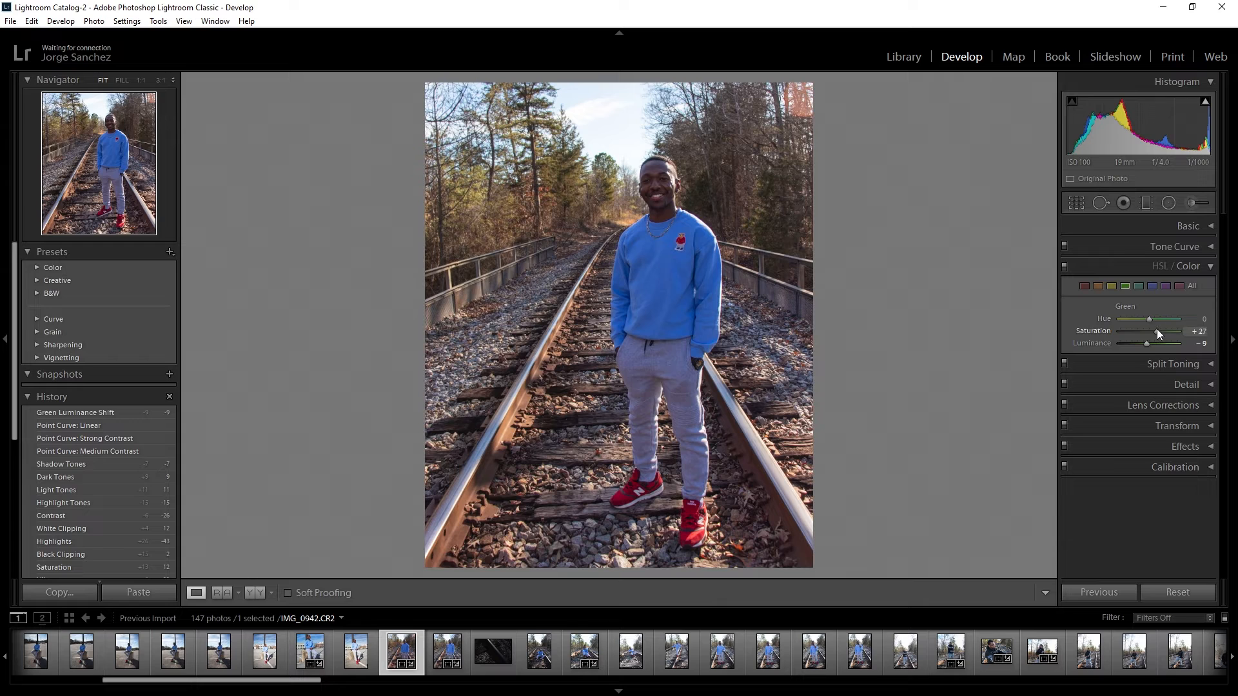
drag(1155, 331, 1158, 330)
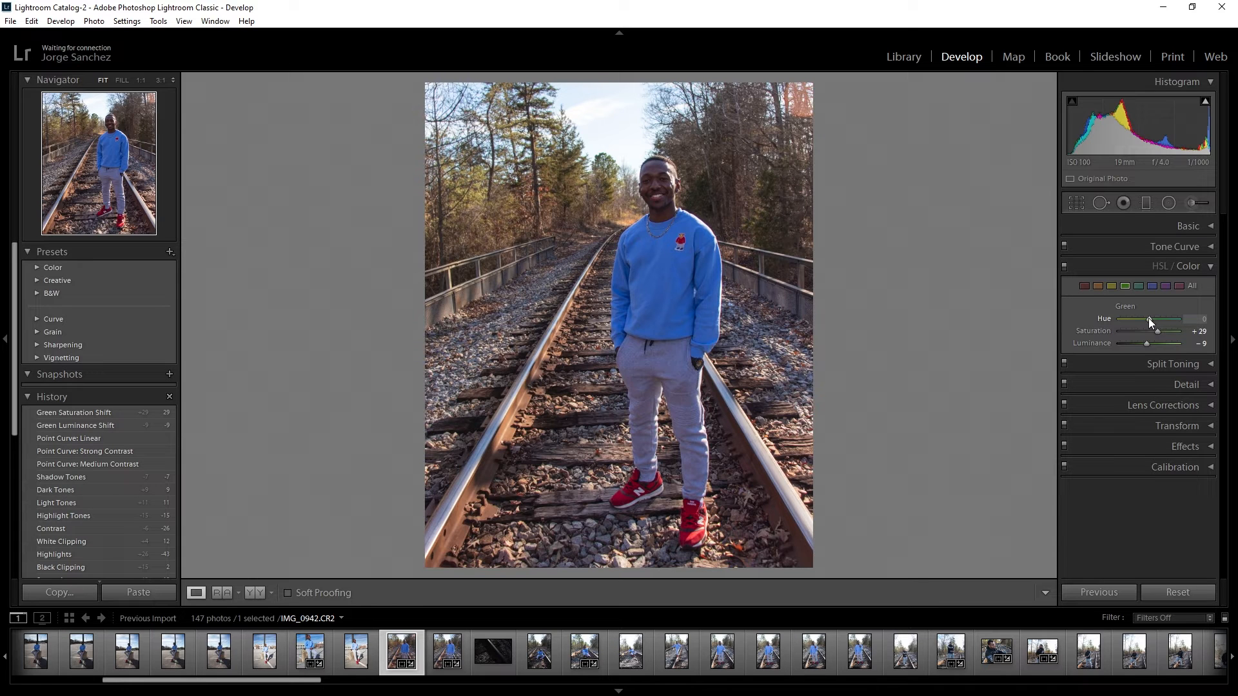
drag(1144, 318, 1143, 318)
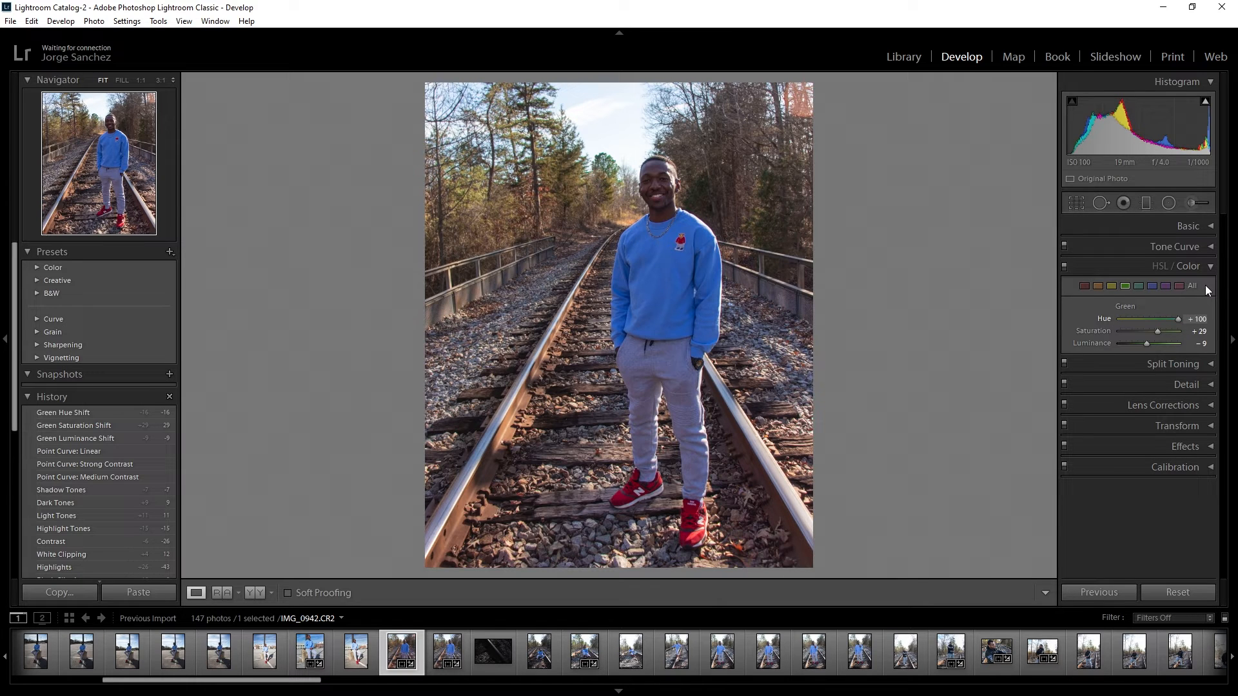
drag(1146, 315, 1147, 313)
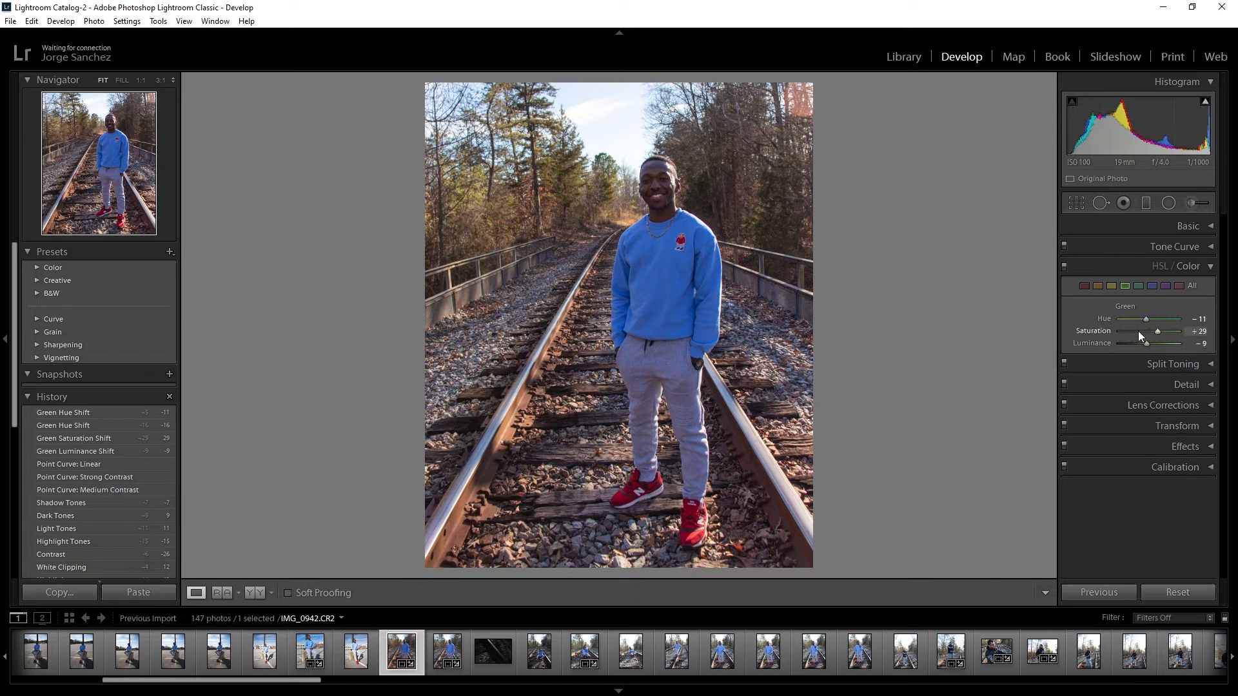
Darken the photo's orange tones by setting the orange Luminance to -24.
click(1096, 287)
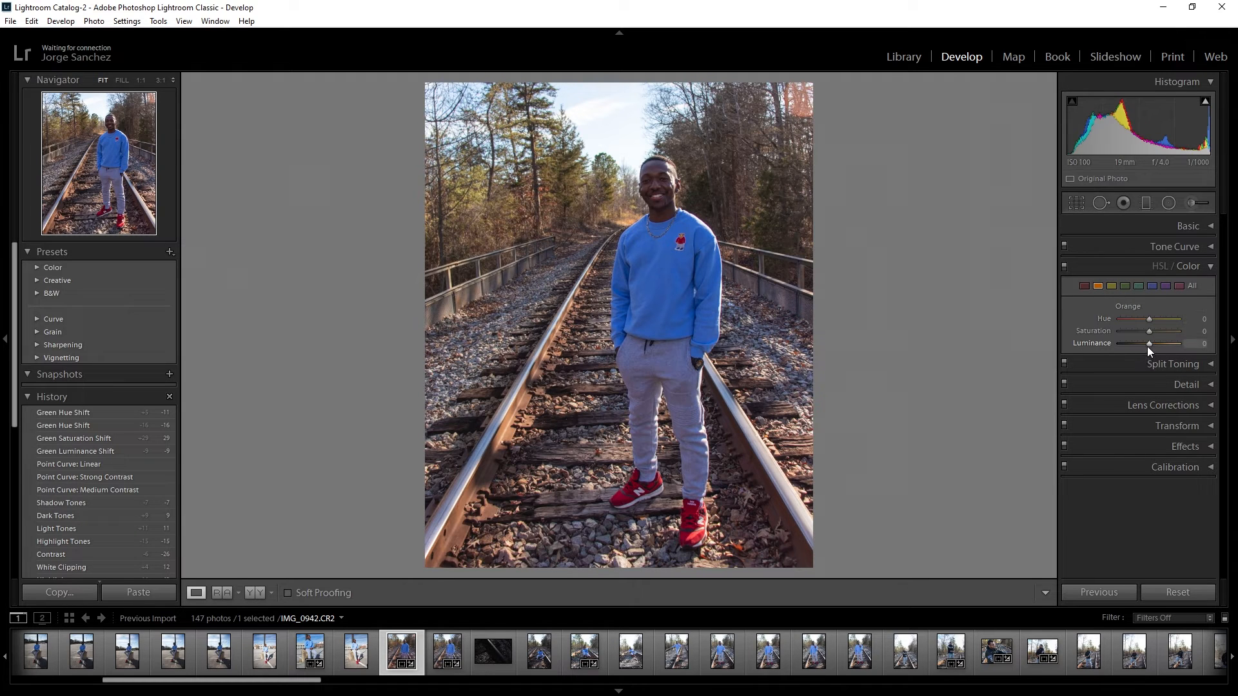
drag(1144, 347, 1140, 346)
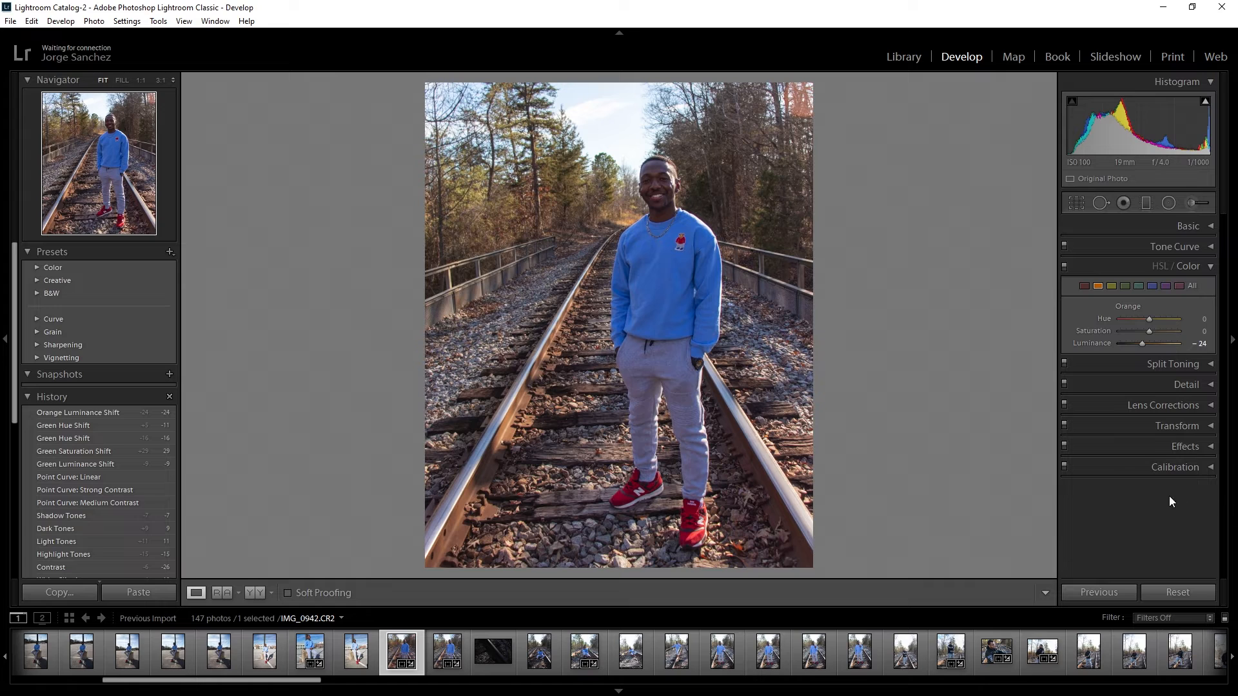
click(1209, 268)
Sharpen the photo with Amount 75 and Detail 40, and reduce noise with Luminance 17 and Detail 64.
click(1202, 311)
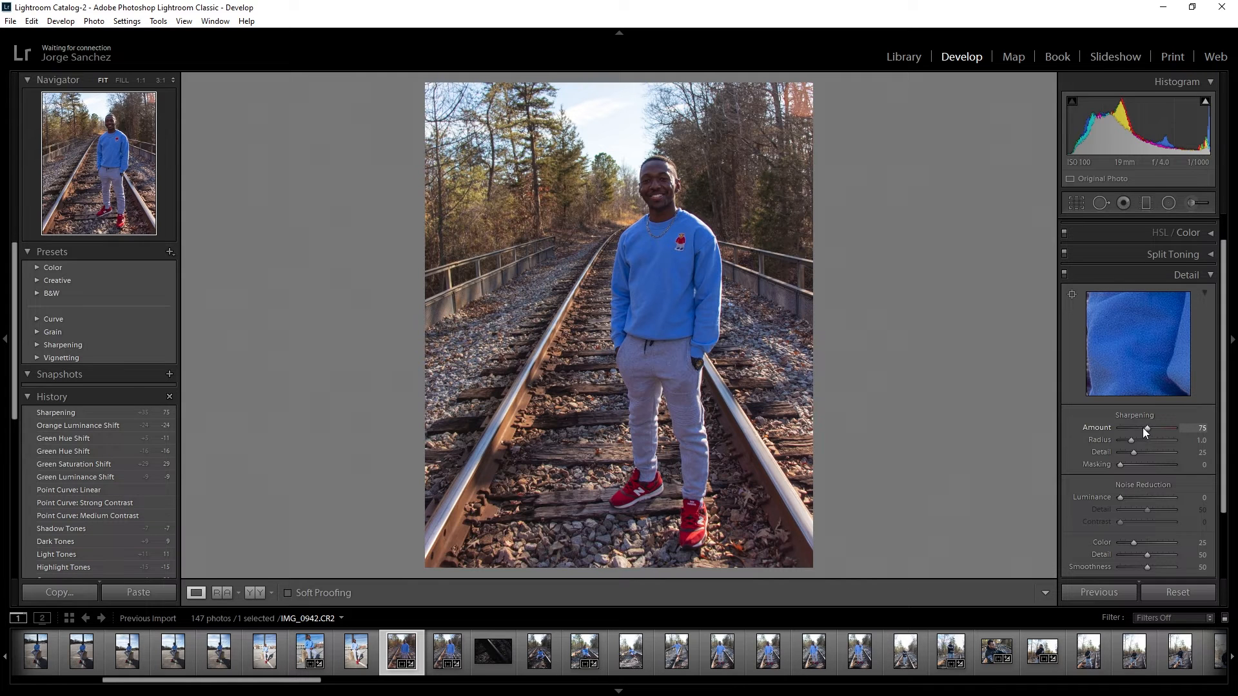
click(1143, 451)
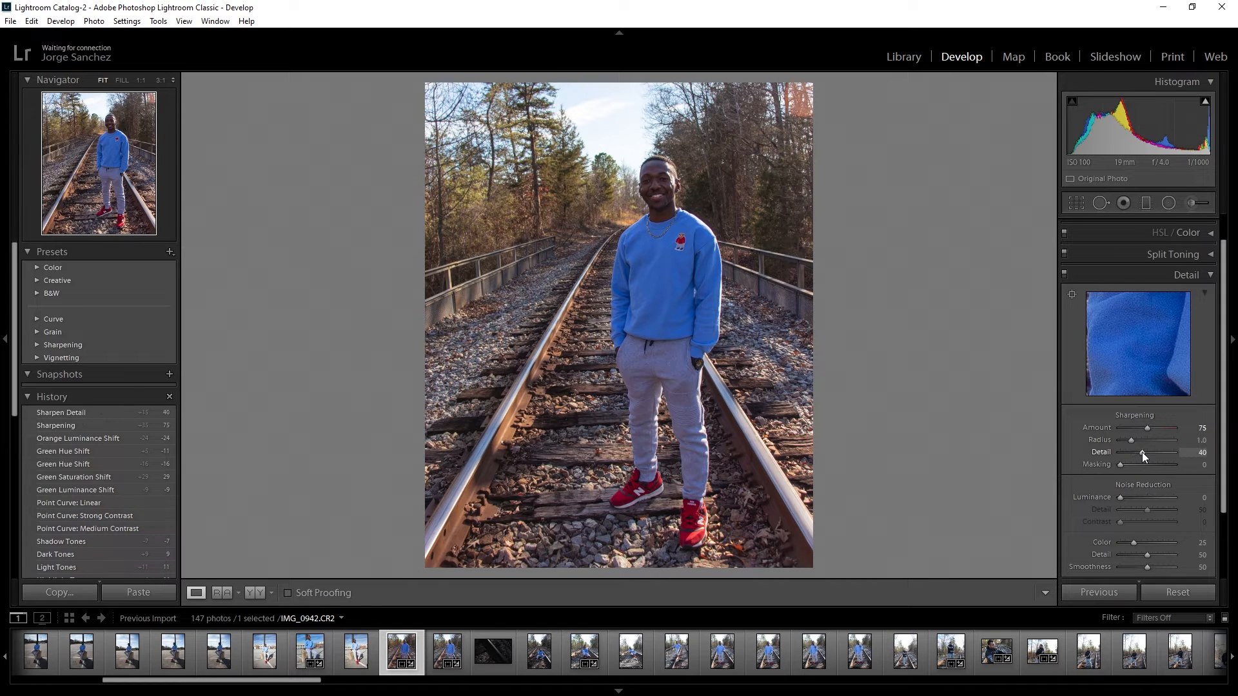
click(1129, 497)
click(1155, 509)
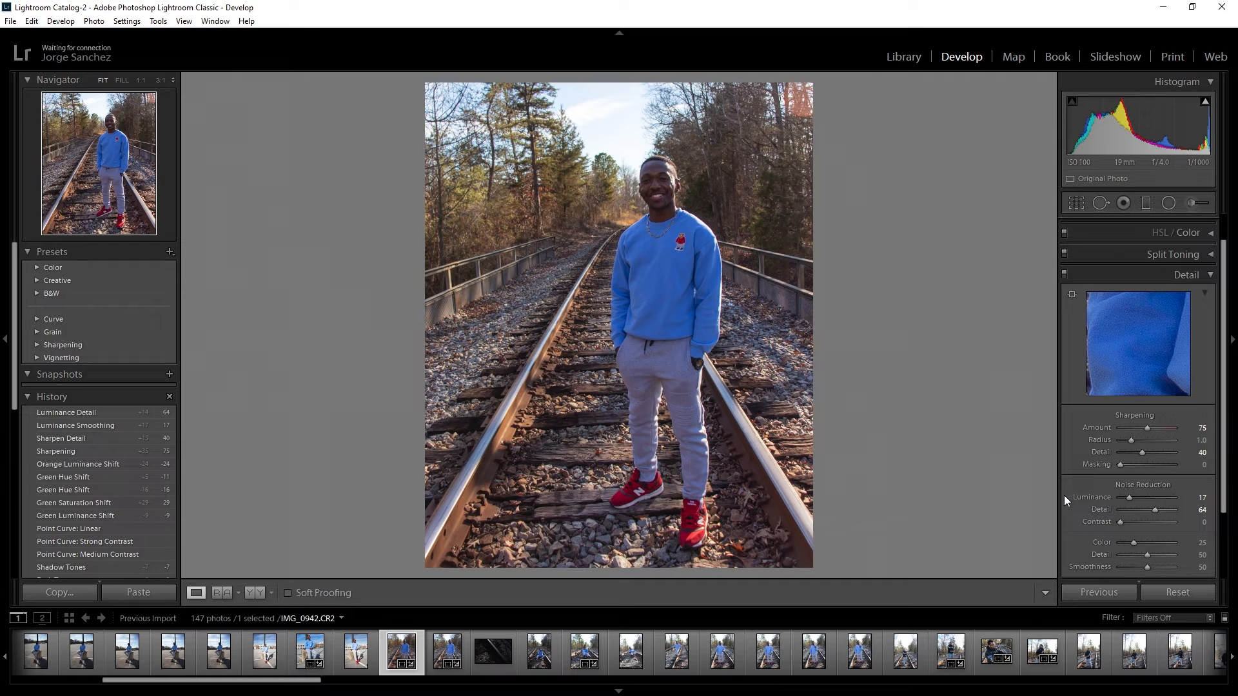
Examine the man's necklace, sweatshirt and face at 1:1 zoom, and shift the detail preview to the sweatshirt's edge against the track bed.
click(664, 241)
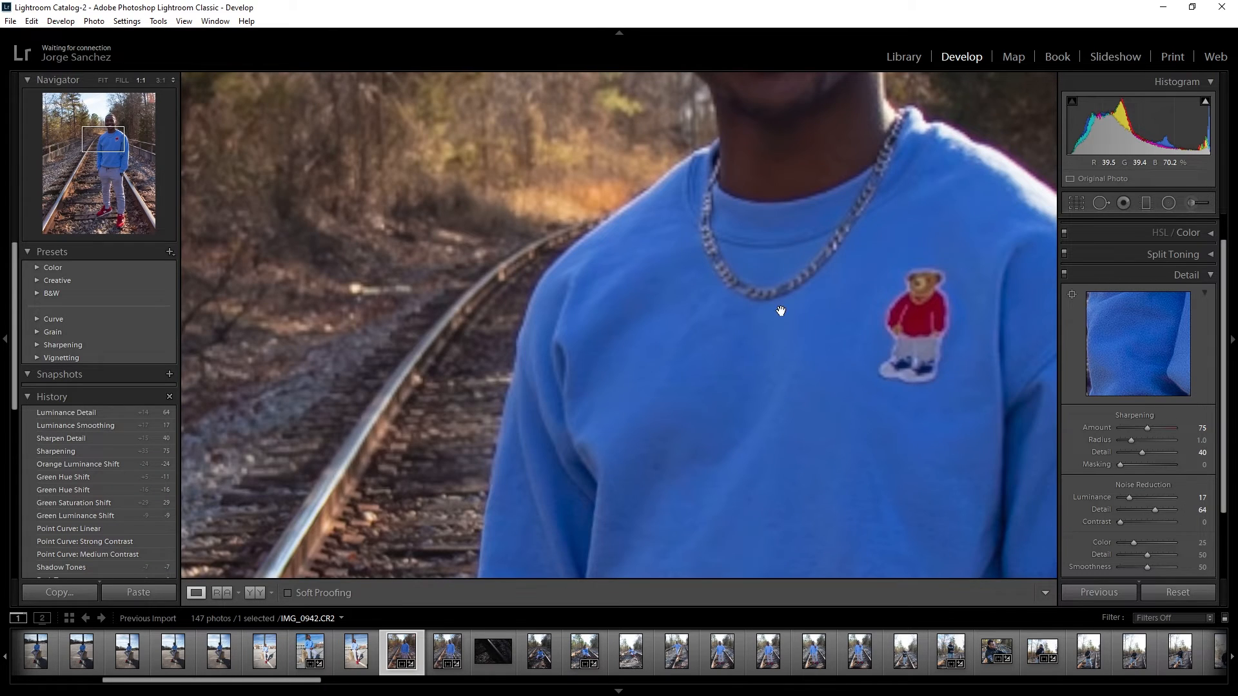
drag(748, 269, 648, 420)
drag(688, 307, 666, 409)
drag(671, 366, 615, 432)
click(611, 309)
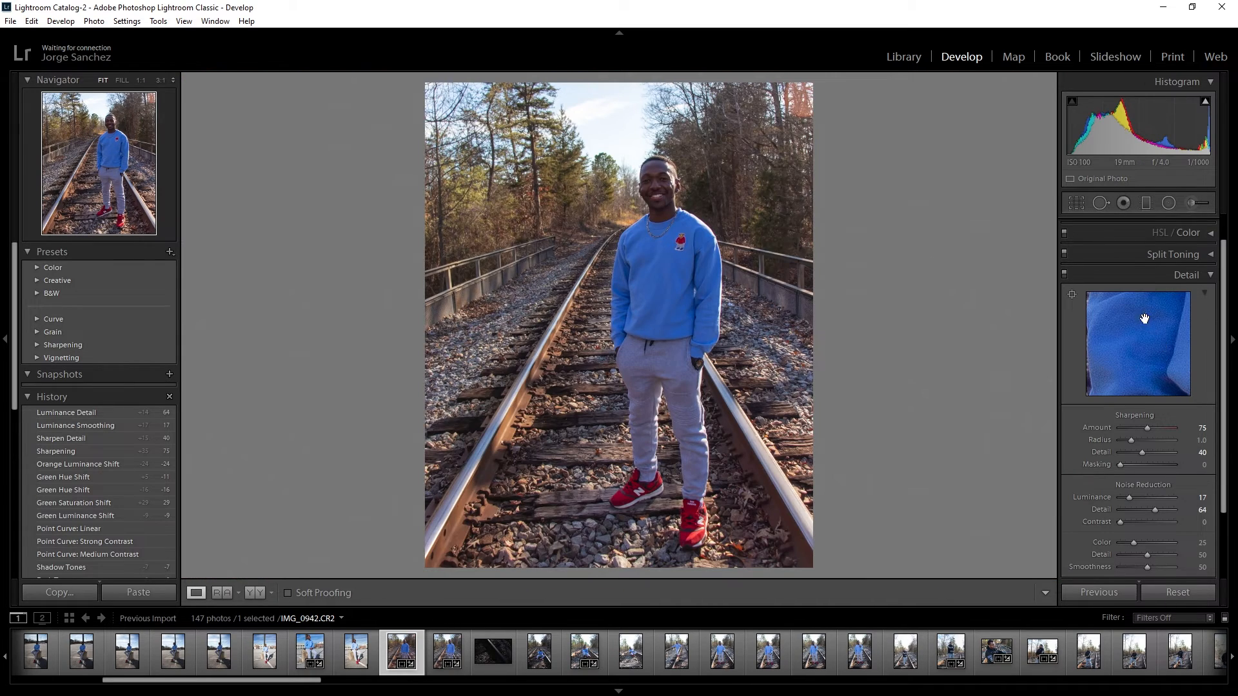
scroll(1104, 314, down, 1)
drag(1106, 315, 1128, 288)
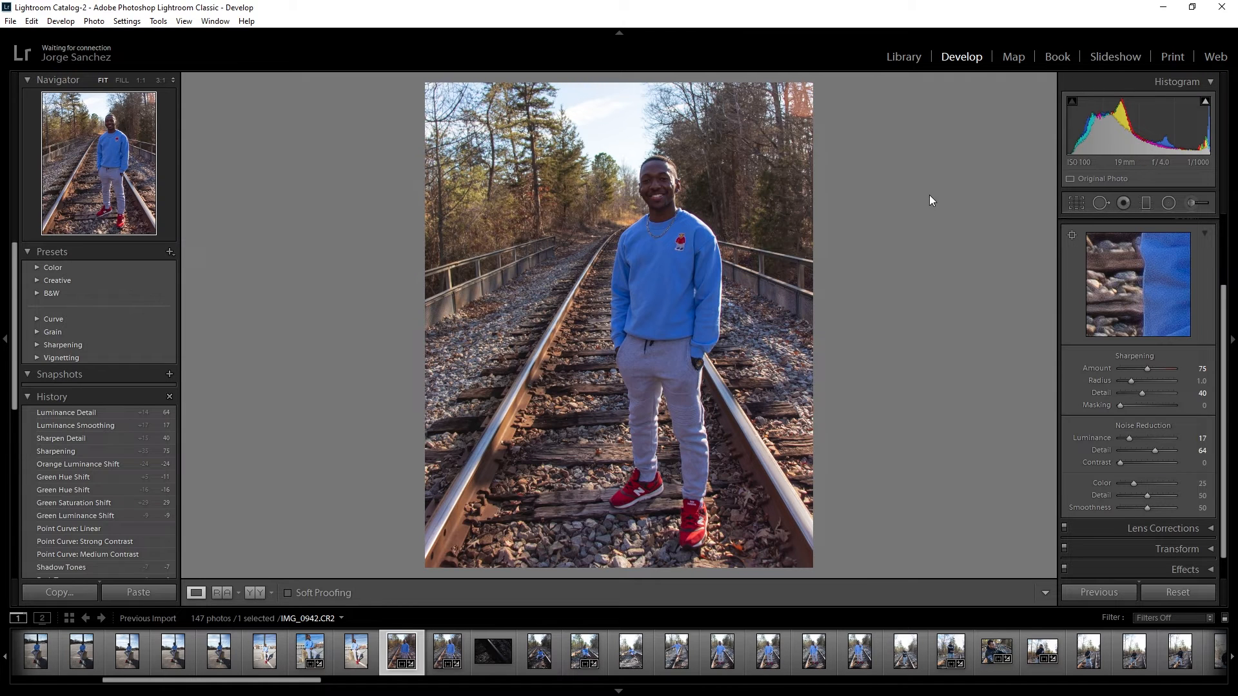
Compare the edited portrait with its unedited version twice, ending on the edited view.
key(backslash)
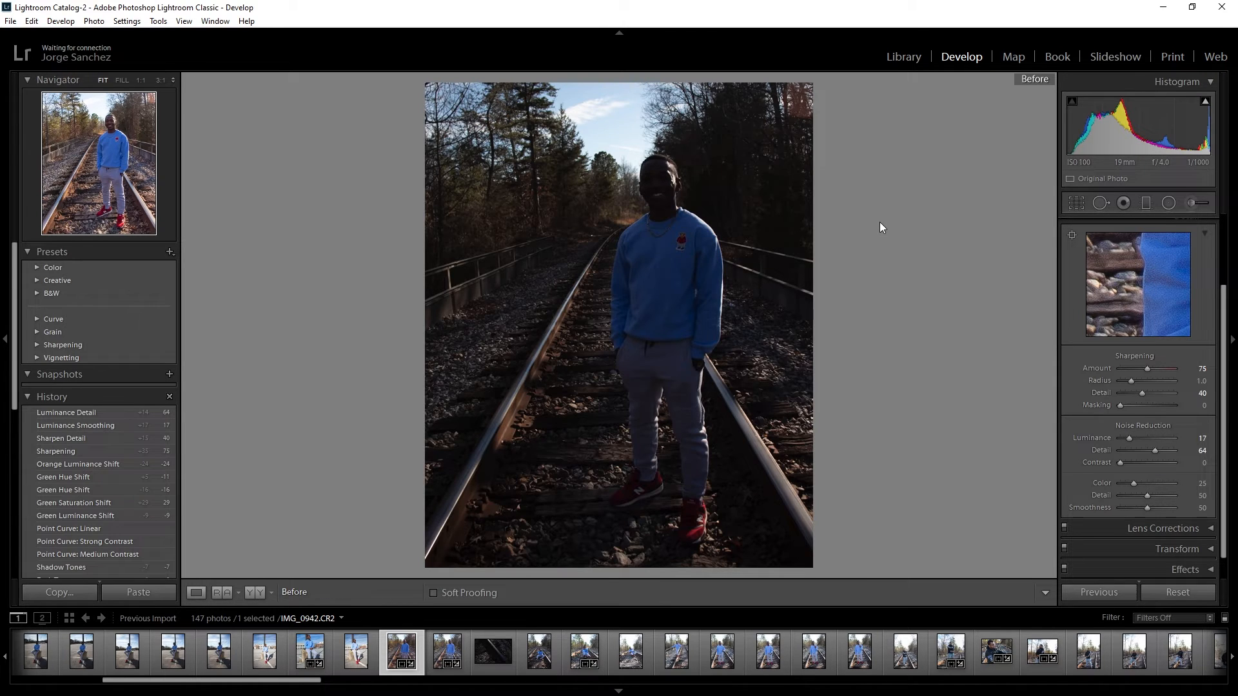
key(backslash)
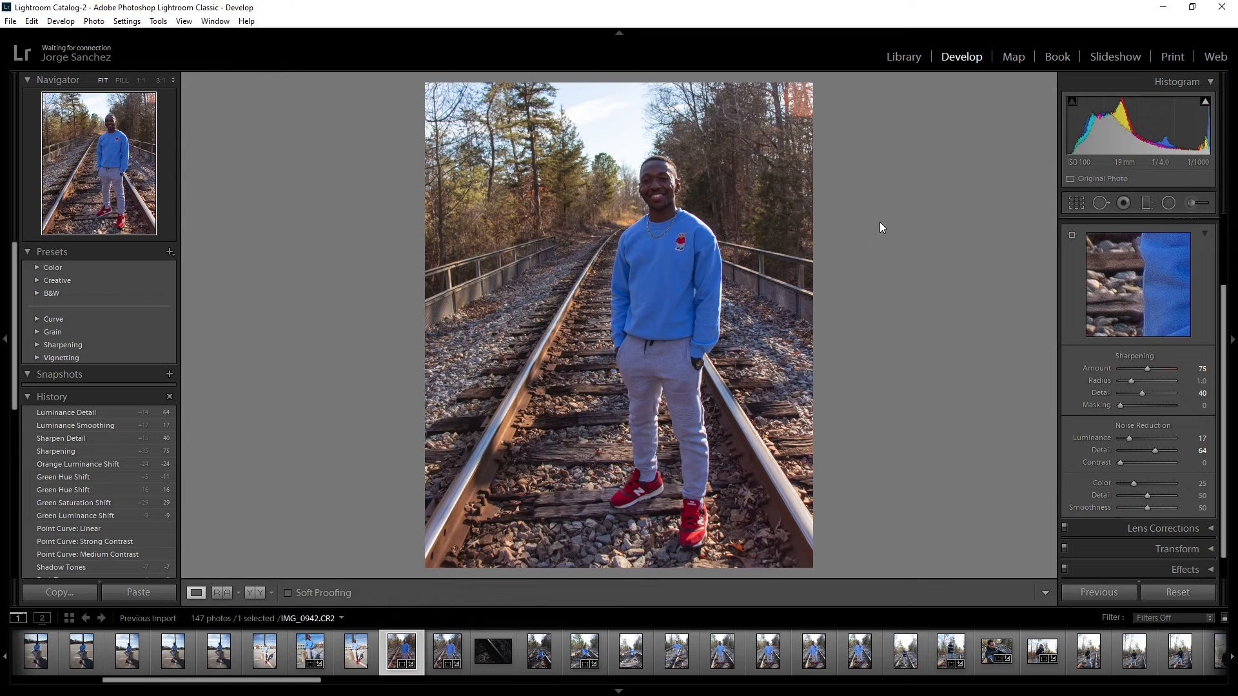
key(backslash)
key(backslash)
scroll(255, 654, up, 4)
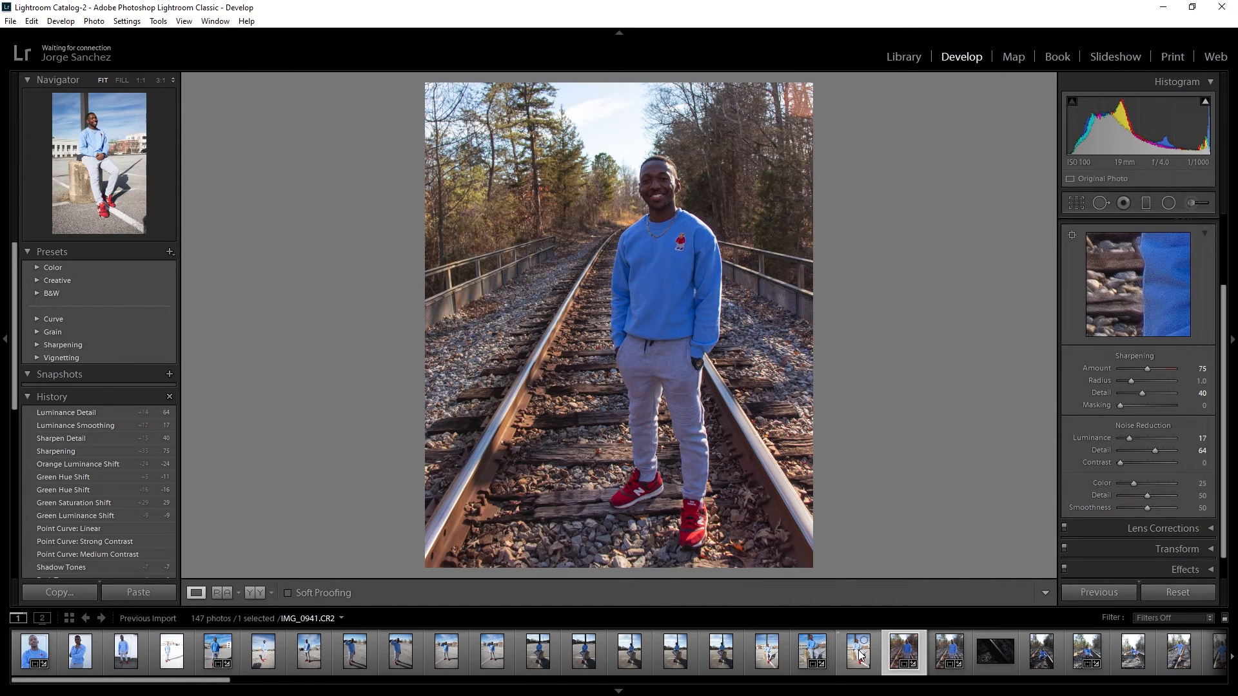
scroll(898, 655, down, 5)
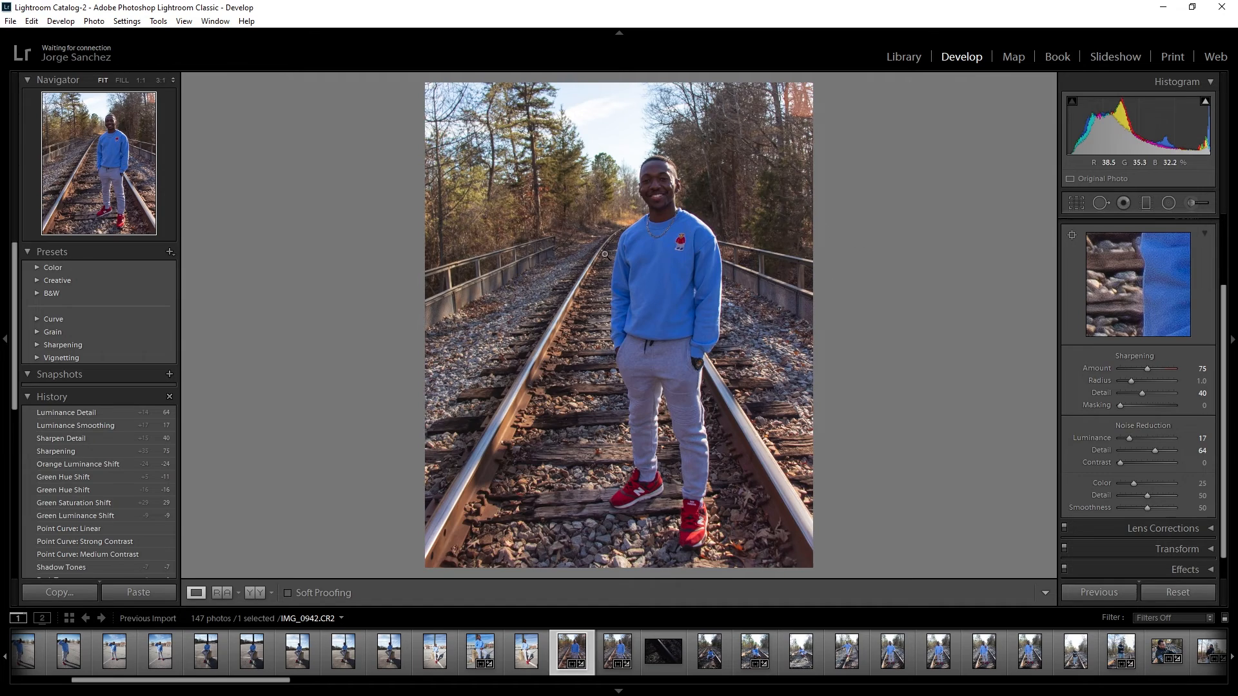
Adjust the photo's blues after checking the sky up close, with Saturation at -2 and Luminance at -16.
click(604, 118)
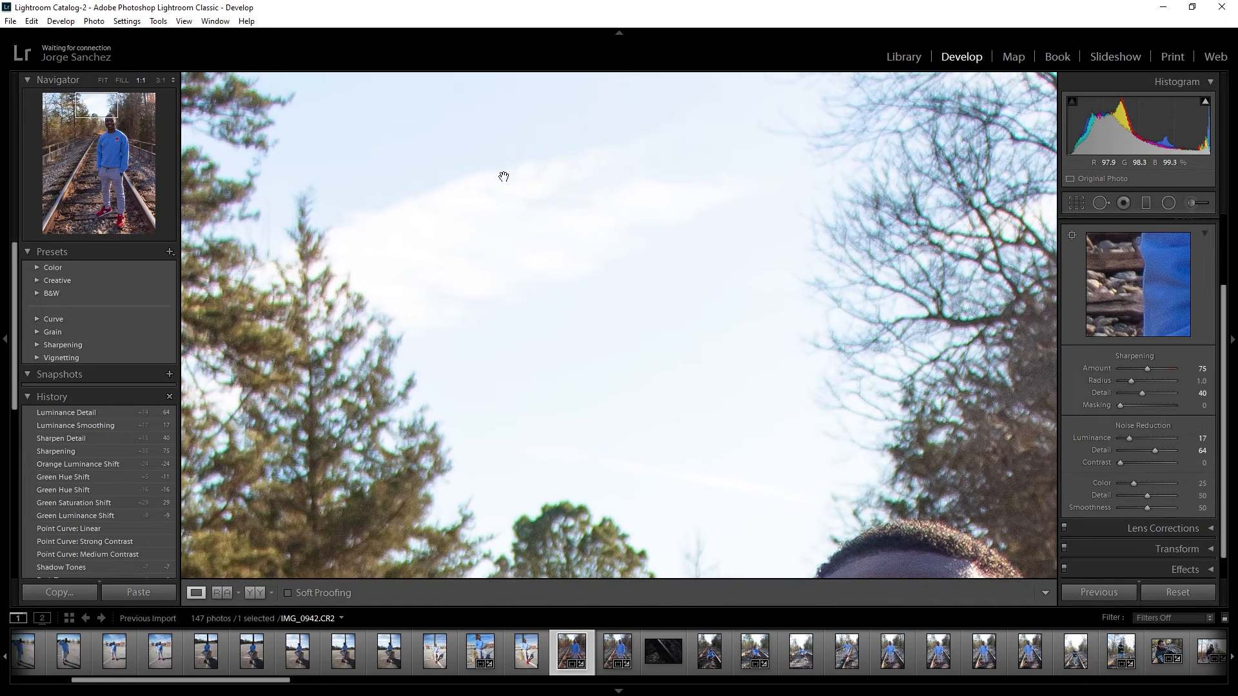
click(557, 187)
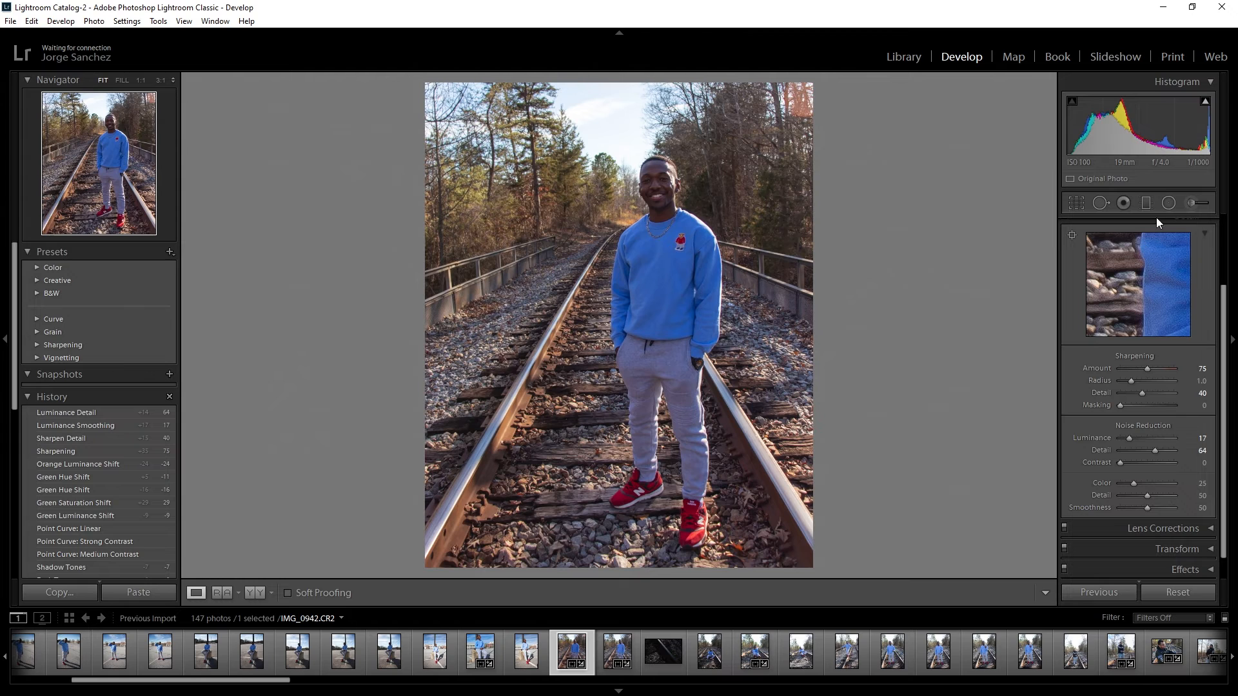
click(1205, 234)
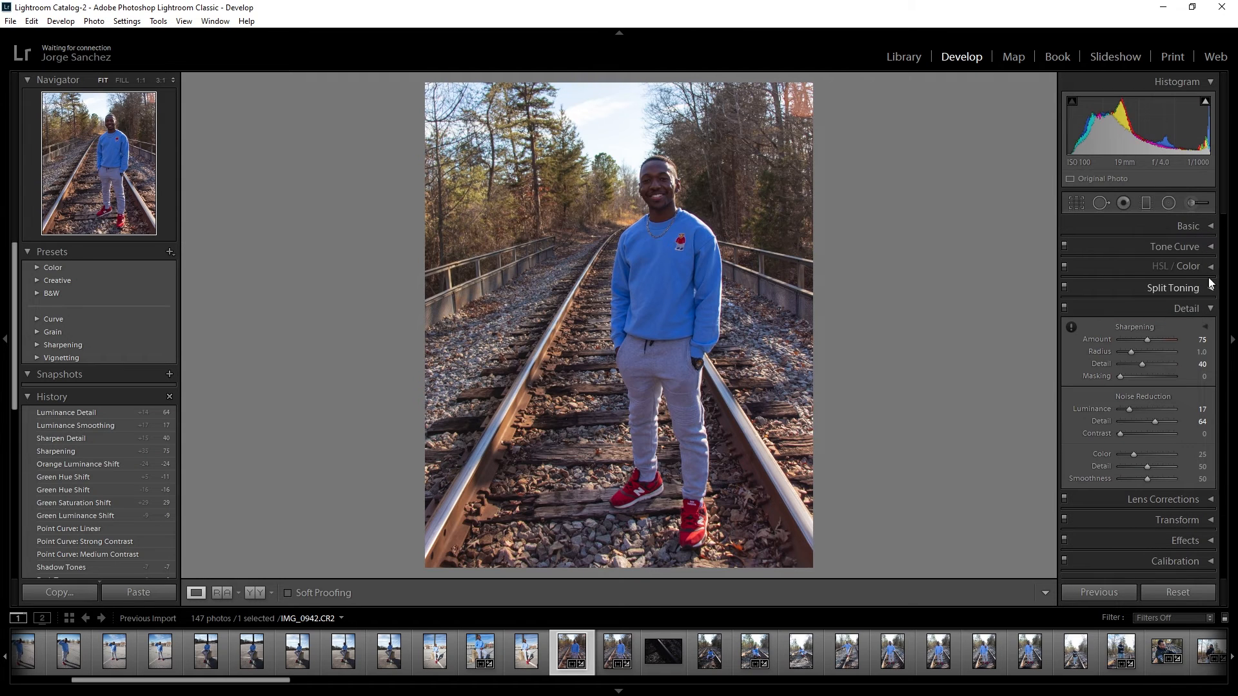
click(1202, 269)
click(1151, 286)
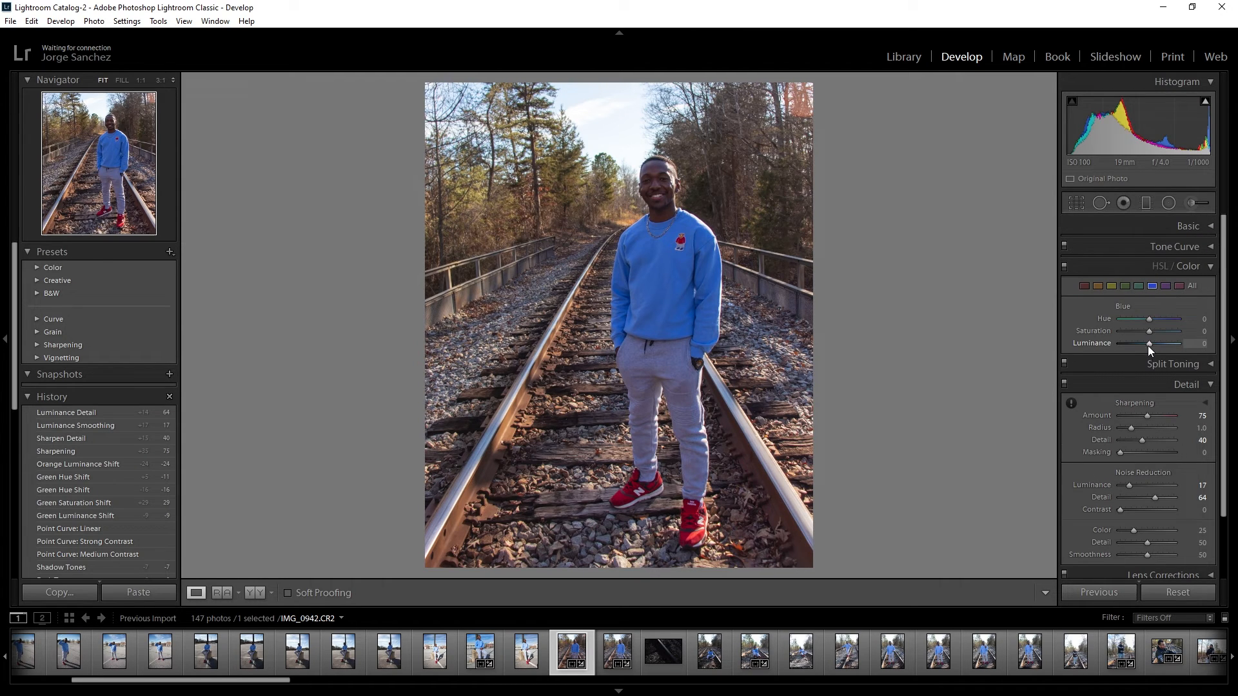
drag(1149, 349, 1143, 344)
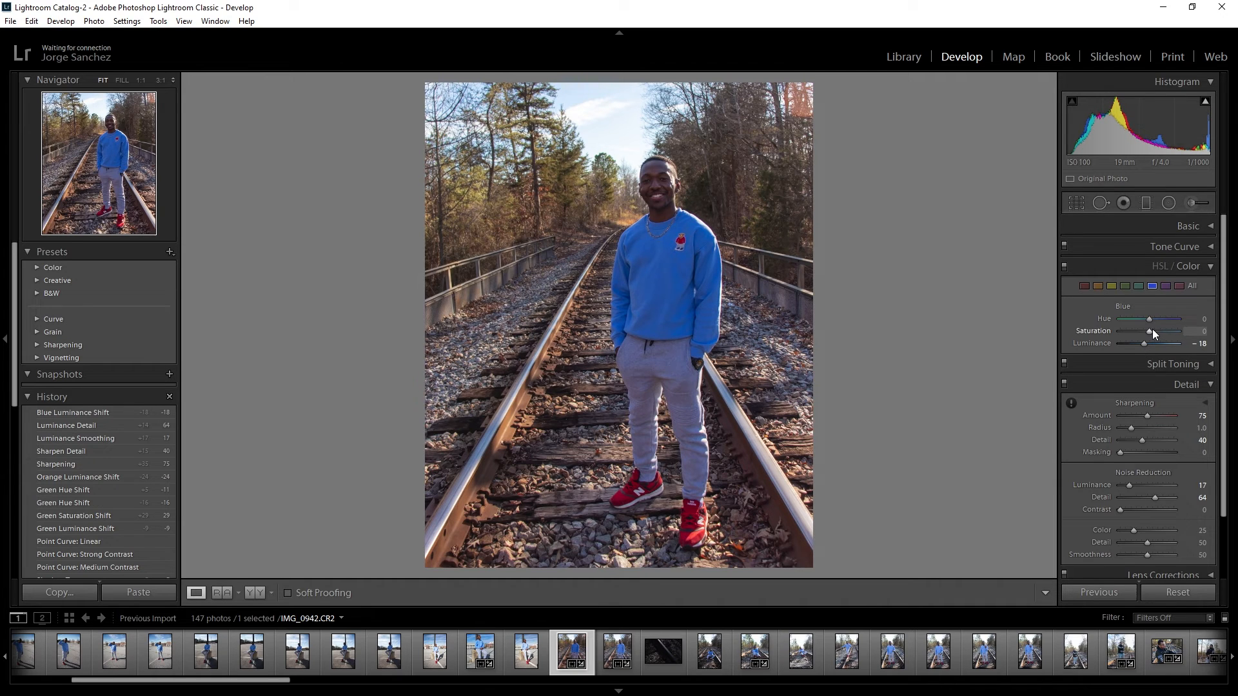
drag(1150, 330, 1147, 347)
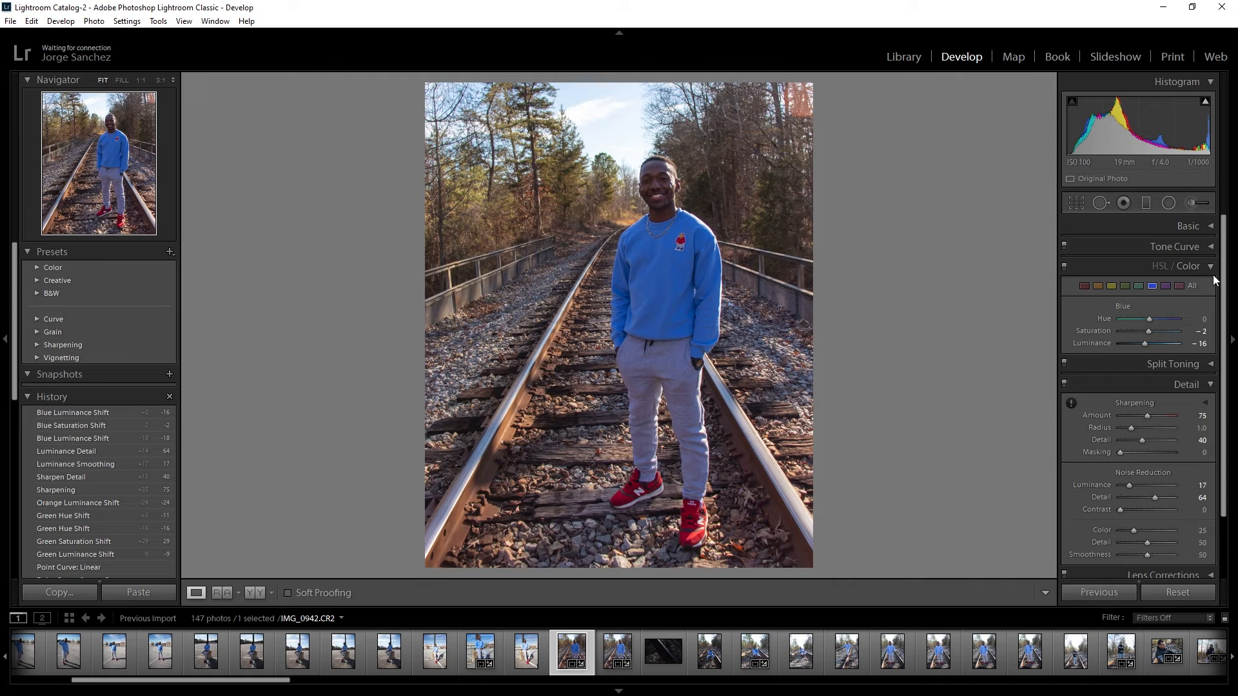
click(1167, 265)
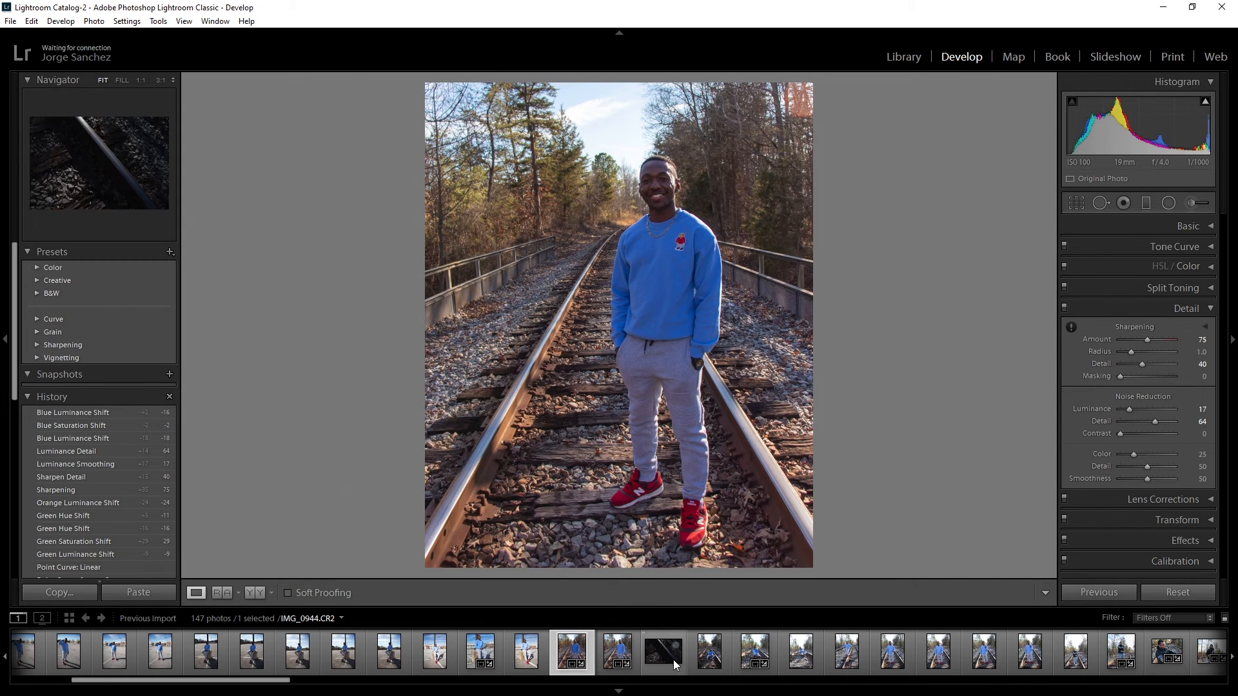
scroll(1039, 654, up, 5)
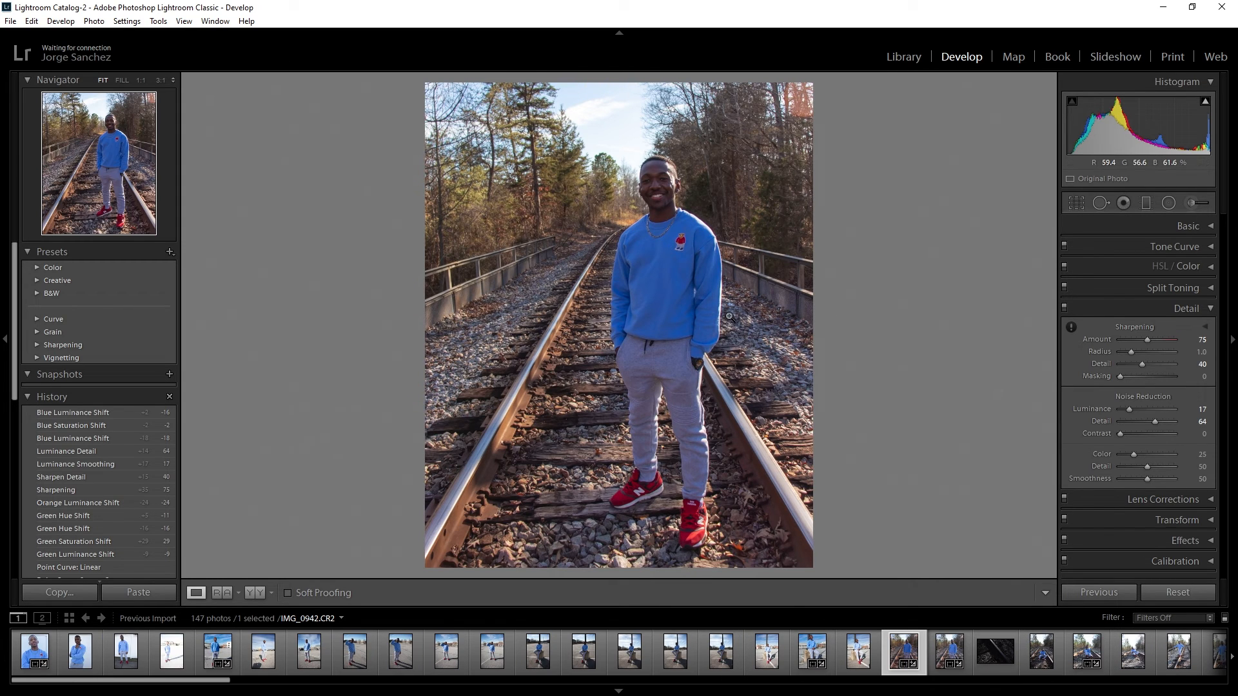